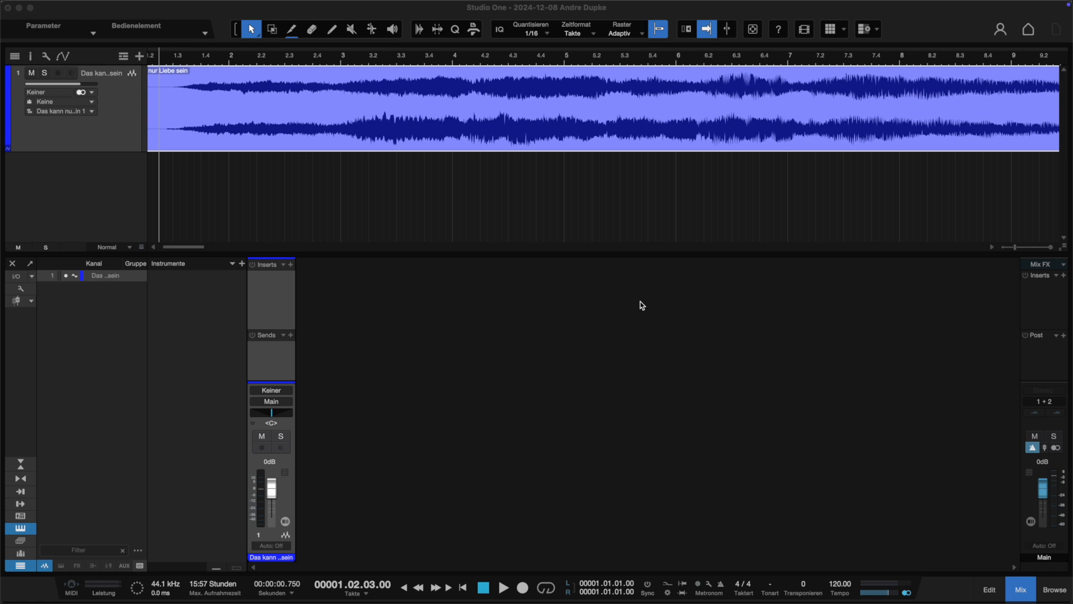
pyautogui.press('super+Tab')
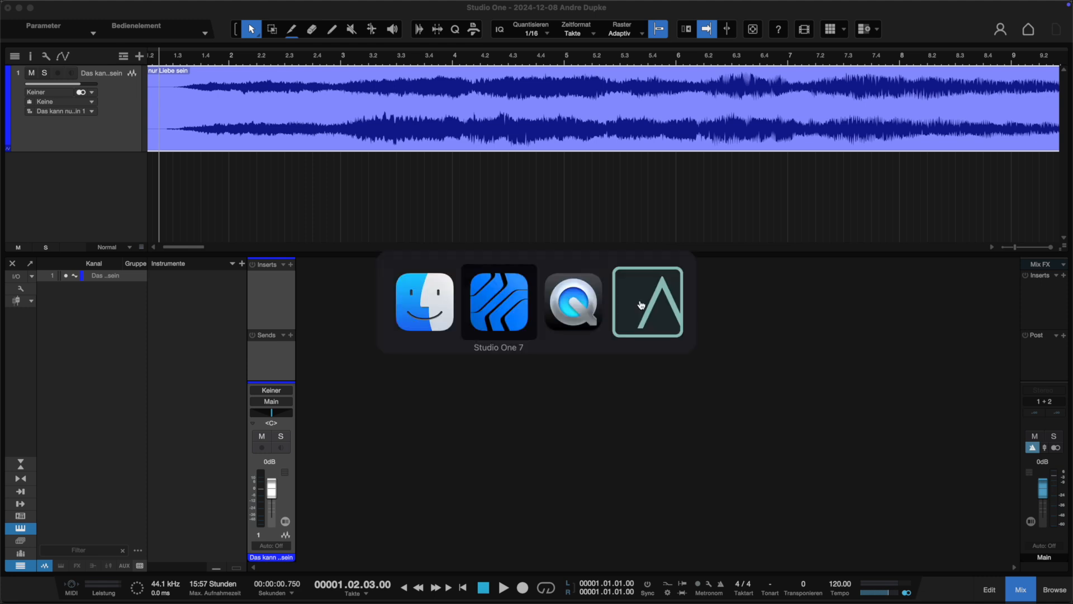
pyautogui.press('super+Tab')
pyautogui.press('super+Tab')
pyautogui.press('super+Tab')
pyautogui.press('super+Tab')
pyautogui.press('super+Tab')
pyautogui.press('super+Tab')
pyautogui.press('super+Tab')
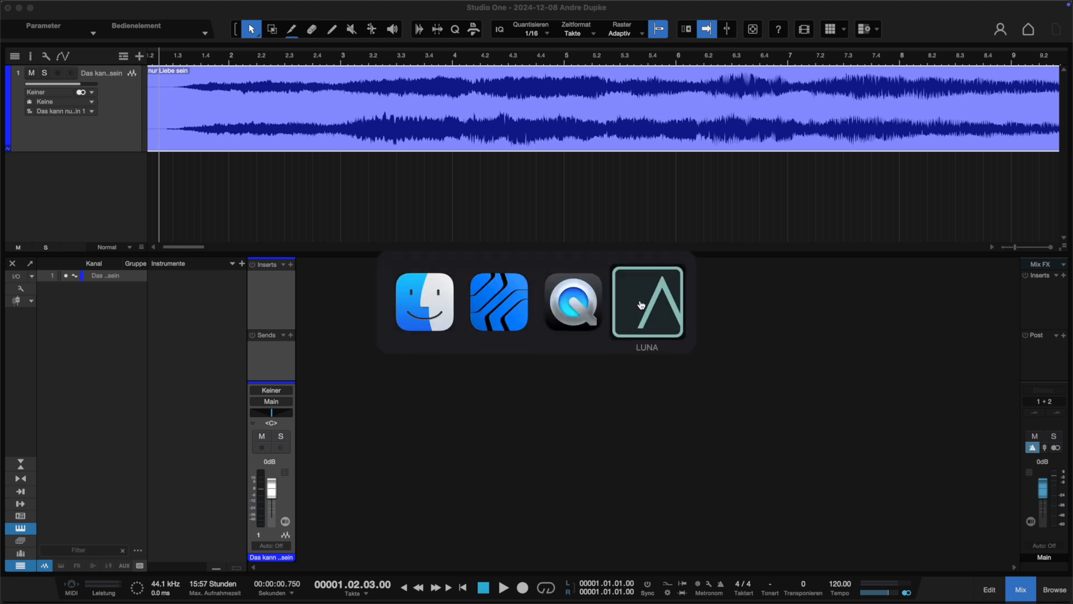
pyautogui.press('super+Tab')
pyautogui.press('super+Tab')
pyautogui.press('super+Tab')
pyautogui.press('super+Tab')
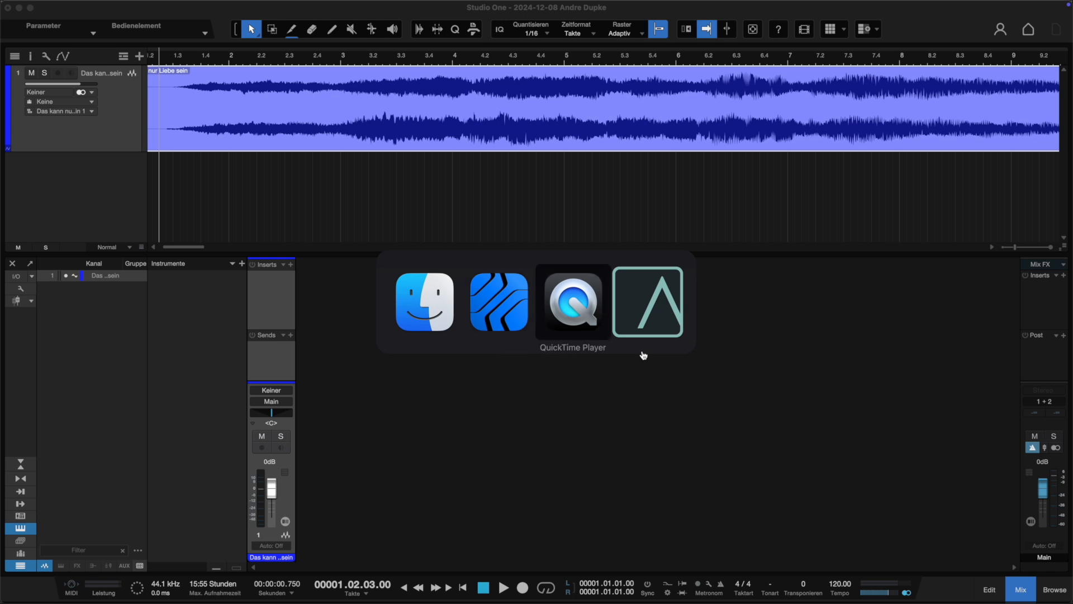
# Load the MS Master.multipreset file from Finder into the track channel's insert chain.
pyautogui.moveTo(269, 602)
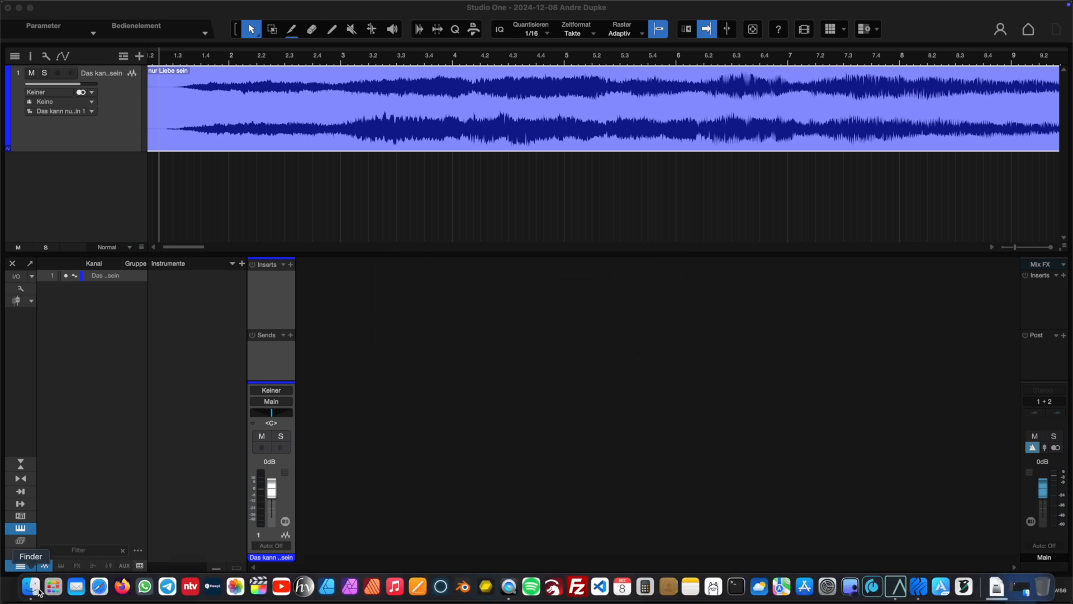
pyautogui.moveTo(556, 53); pyautogui.dragTo(833, 113)
pyautogui.moveTo(702, 154); pyautogui.dragTo(276, 286)
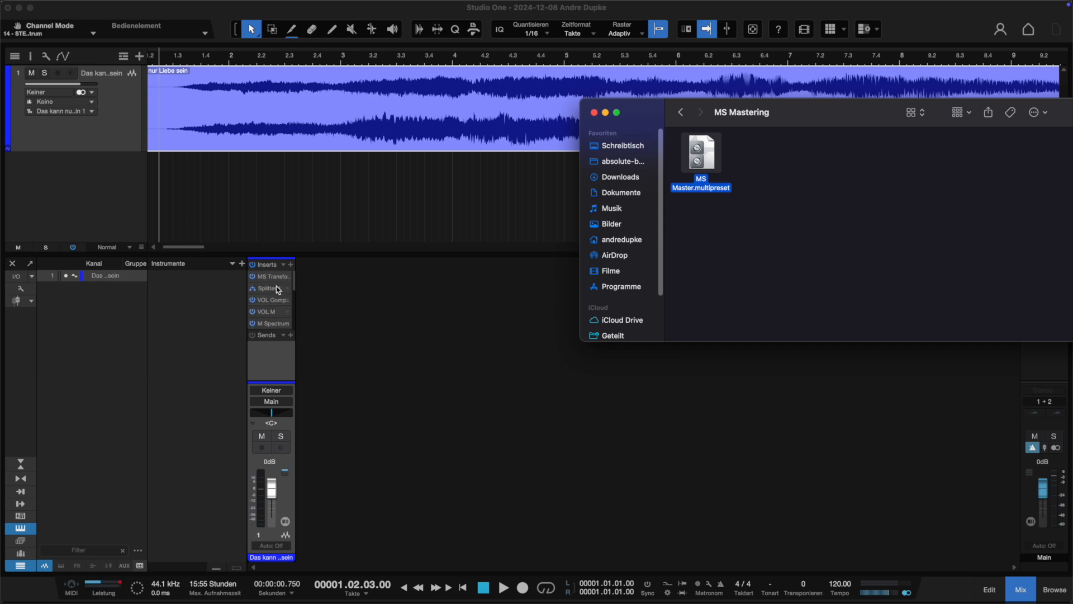
# Open the Splitter 1 routing view of the insert chain and enlarge its window.
pyautogui.moveTo(399, 254); pyautogui.dragTo(366, 135)
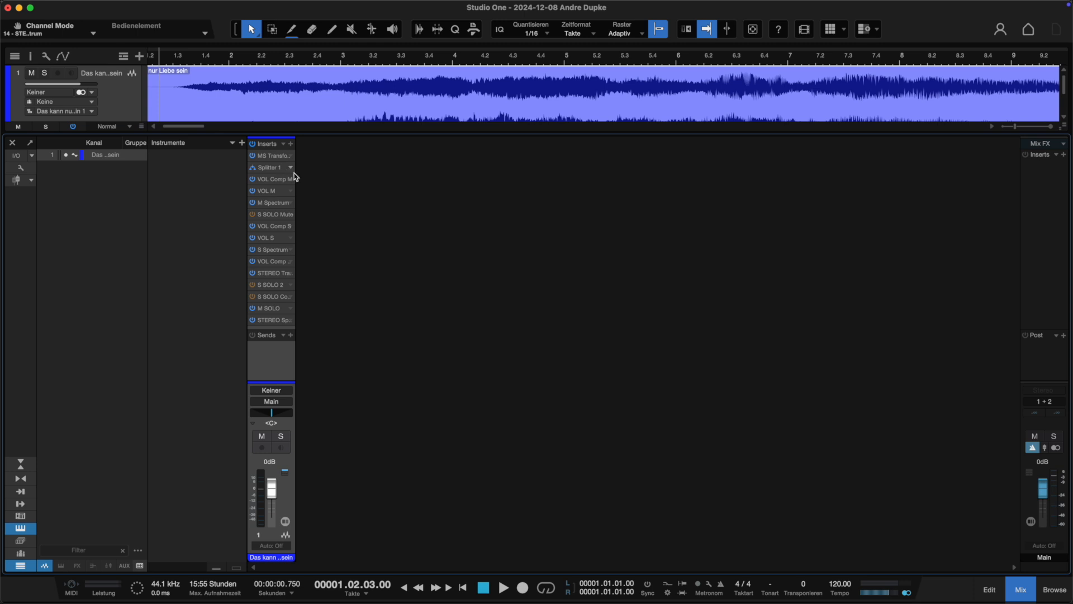
pyautogui.click(271, 168)
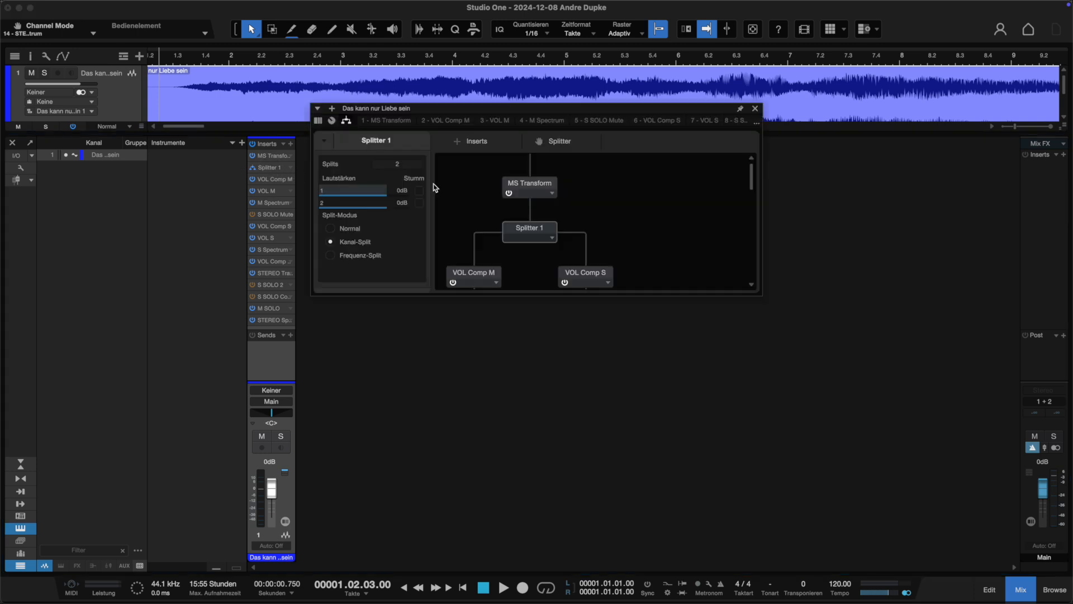
pyautogui.moveTo(423, 105); pyautogui.dragTo(440, 105)
pyautogui.moveTo(780, 298); pyautogui.dragTo(832, 553)
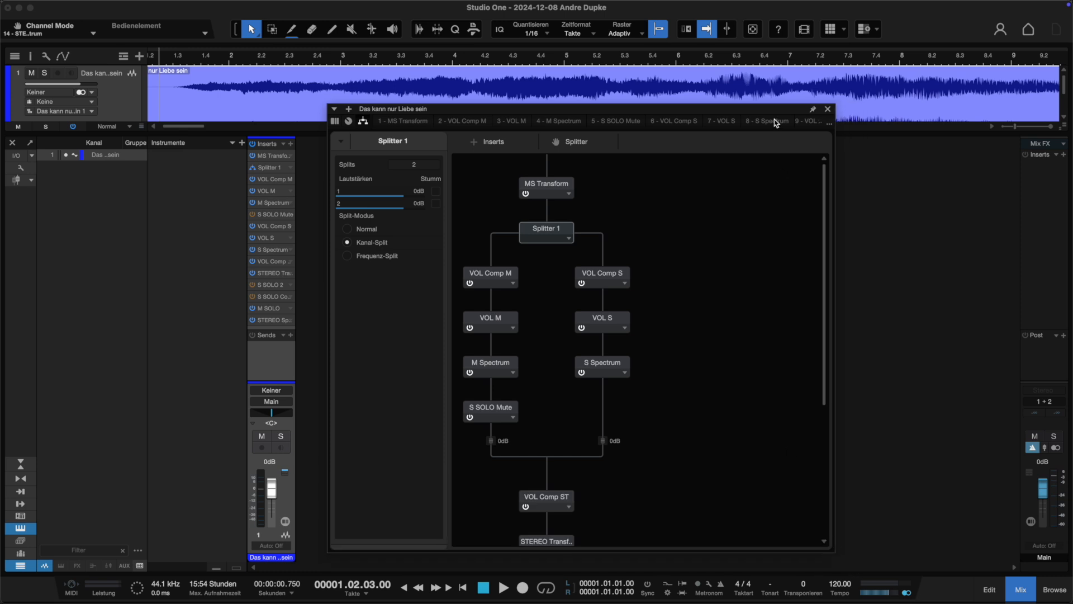
pyautogui.moveTo(766, 109); pyautogui.dragTo(784, 72)
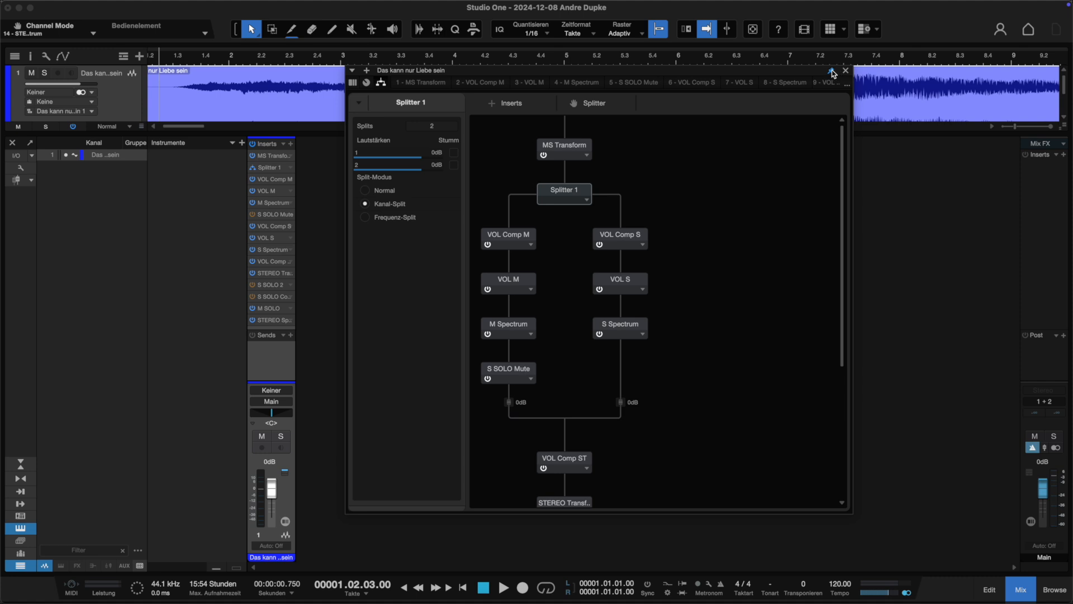
pyautogui.moveTo(683, 71); pyautogui.dragTo(733, 65)
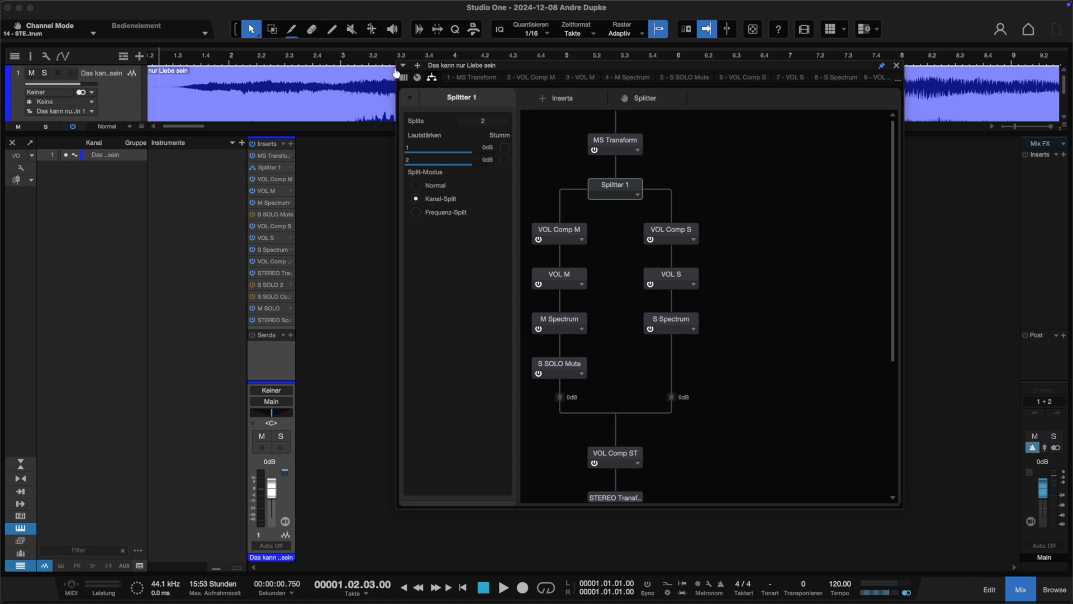
# Open the channel's macro controls panel and place it beside the routing window.
pyautogui.click(420, 80)
pyautogui.moveTo(413, 114); pyautogui.dragTo(164, 54)
pyautogui.moveTo(563, 67); pyautogui.dragTo(687, 61)
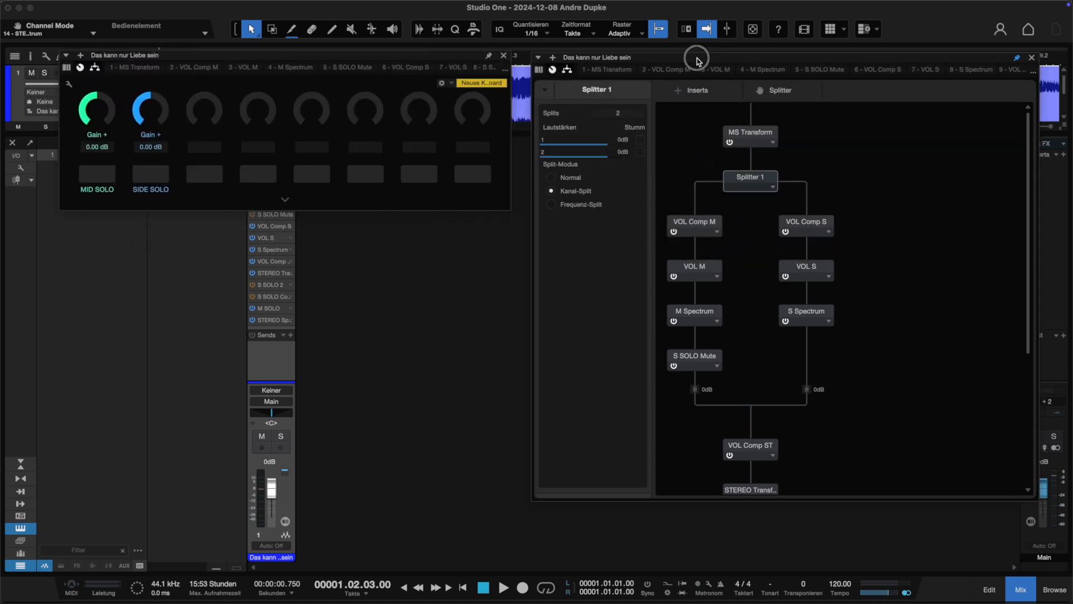
pyautogui.click(489, 55)
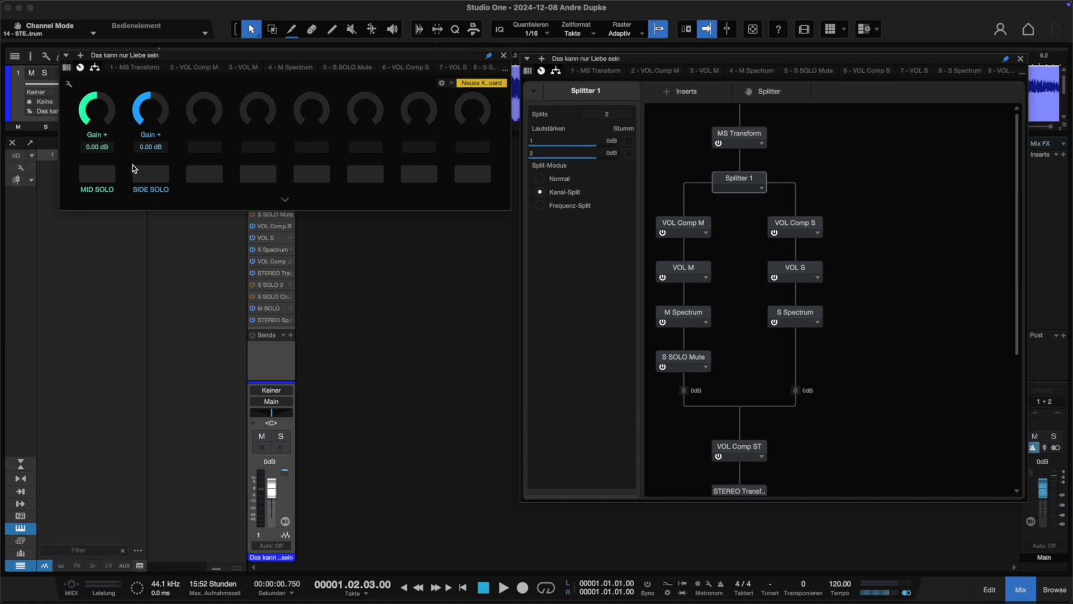
# Switch the Mid Solo and Side Solo buttons off and start playback.
pyautogui.click(102, 178)
pyautogui.click(96, 171)
pyautogui.click(158, 179)
pyautogui.click(155, 178)
pyautogui.click(217, 11)
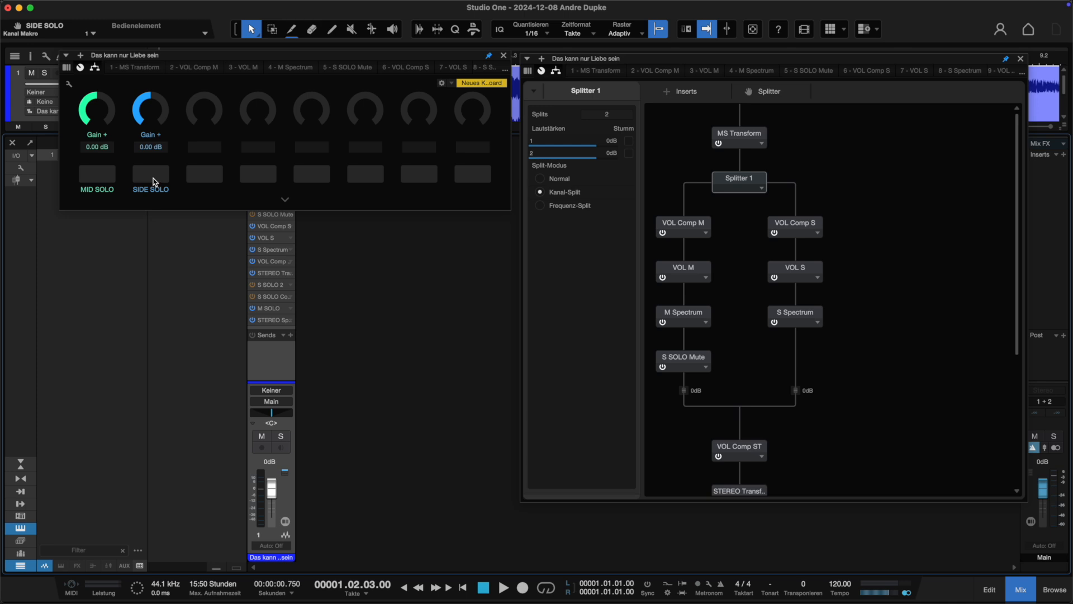
pyautogui.press('space')
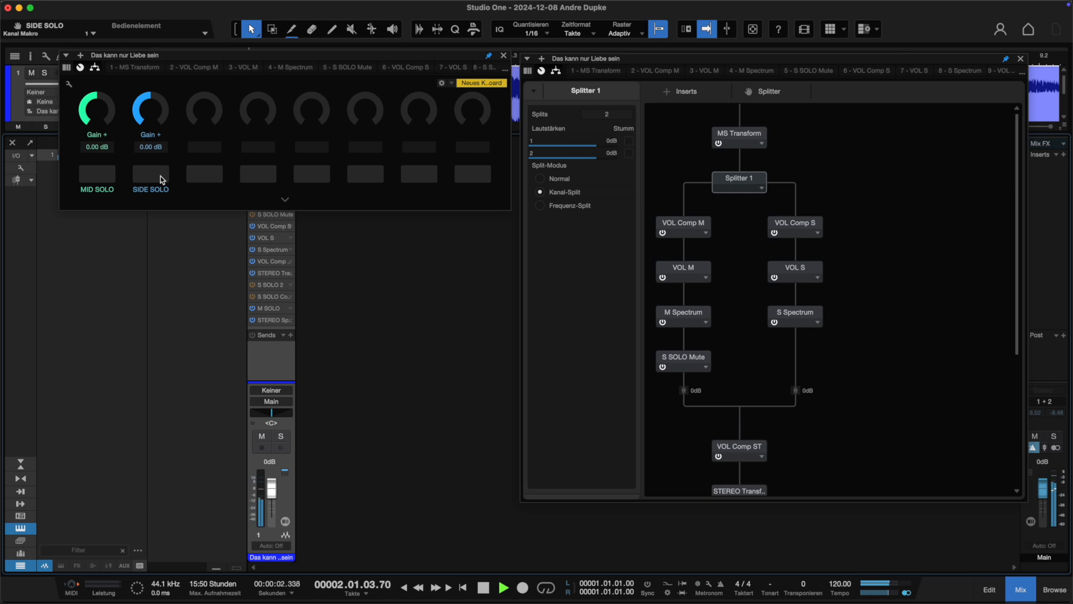
# Audition the song by alternating the Mid Solo and Side Solo buttons during playback, then stop playback.
pyautogui.click(93, 177)
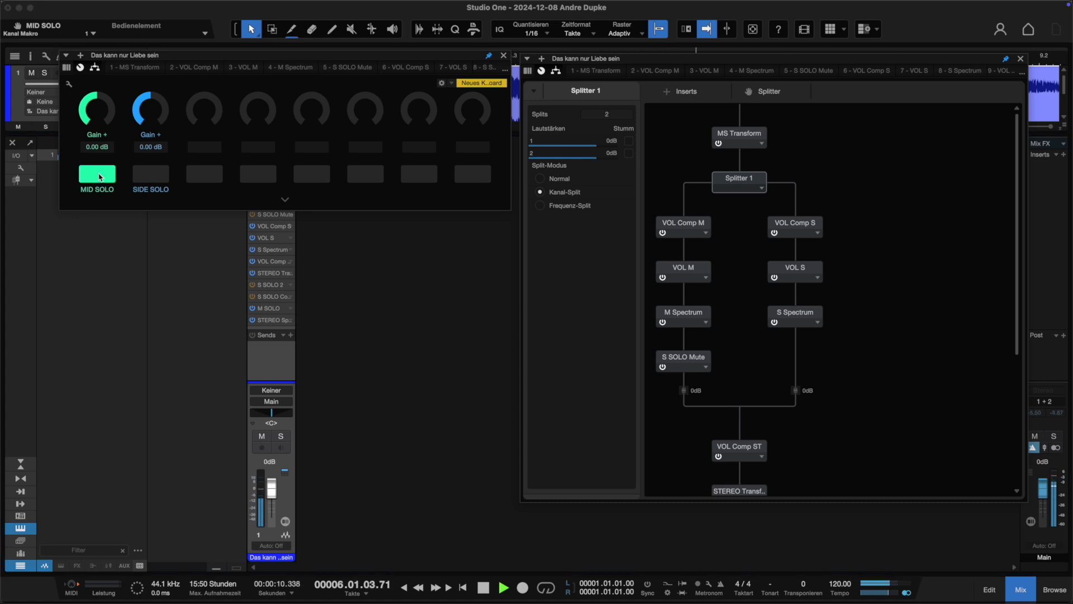
pyautogui.click(101, 176)
pyautogui.click(152, 178)
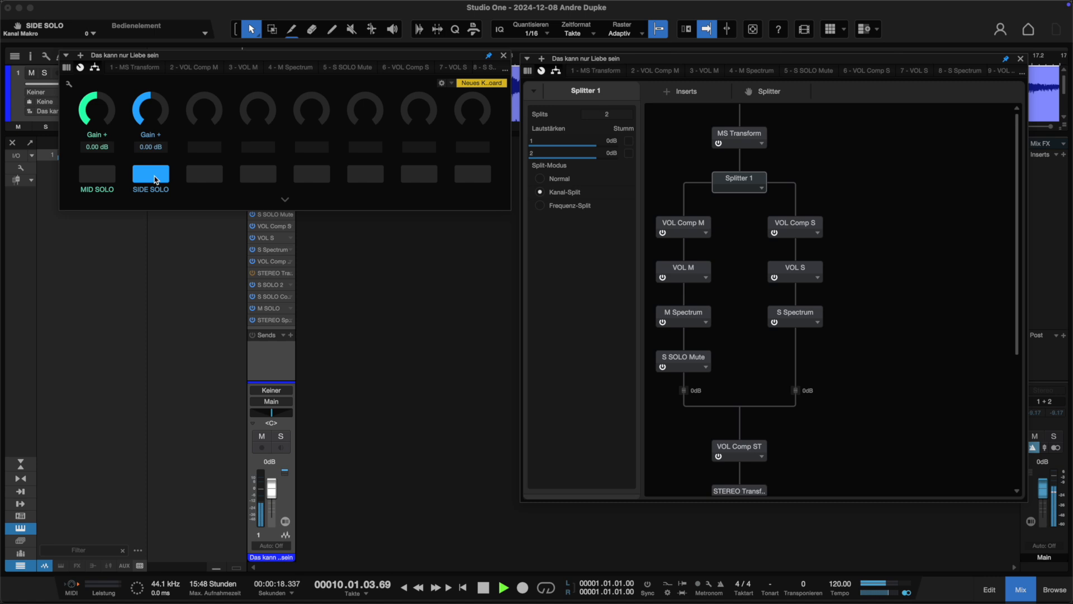
pyautogui.click(88, 175)
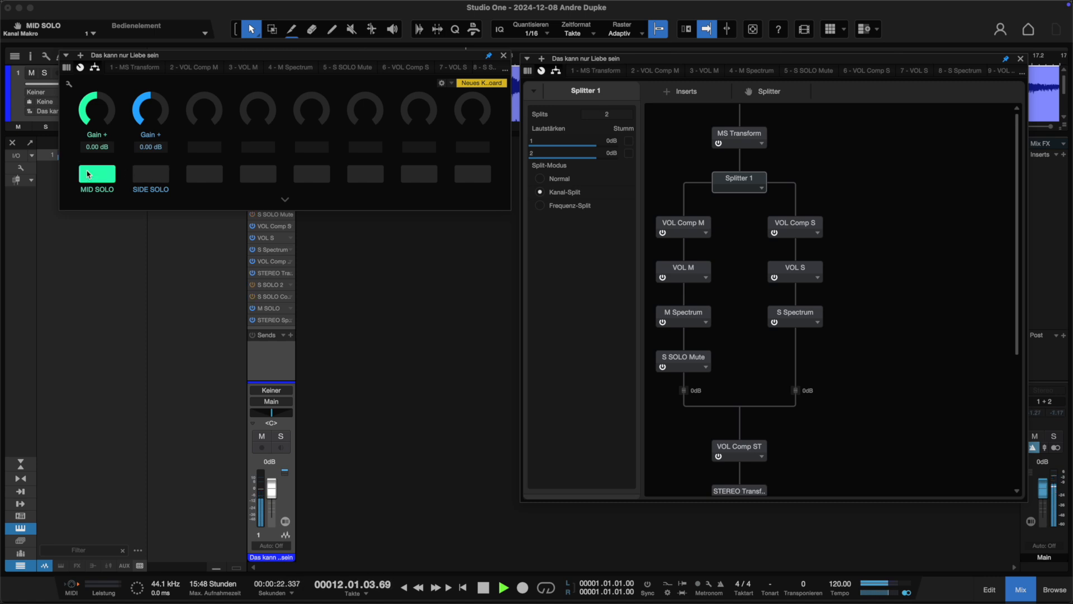
pyautogui.click(160, 175)
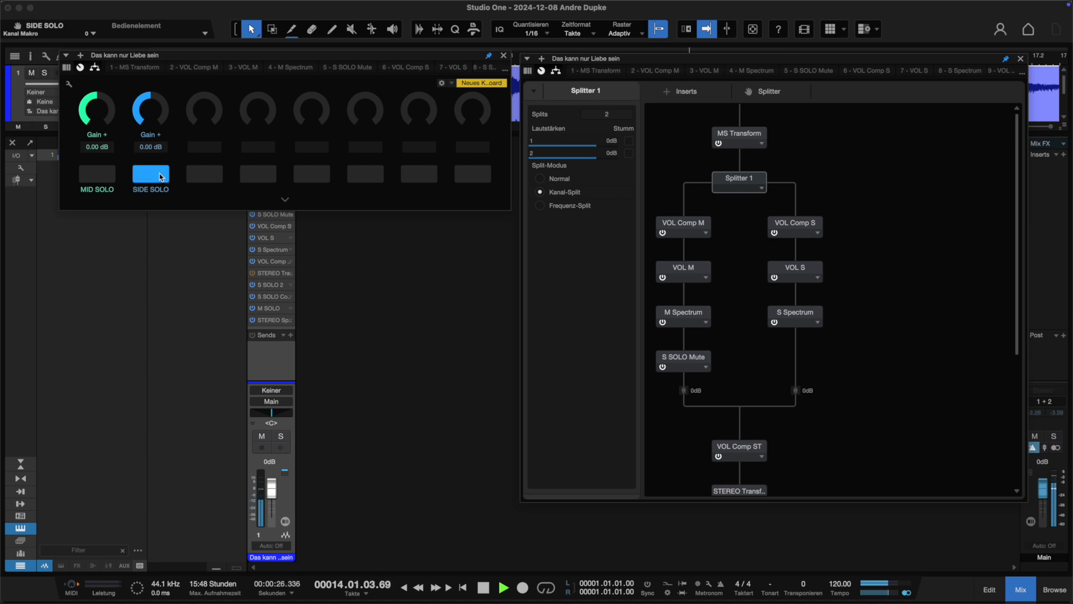
pyautogui.click(154, 174)
pyautogui.press('space')
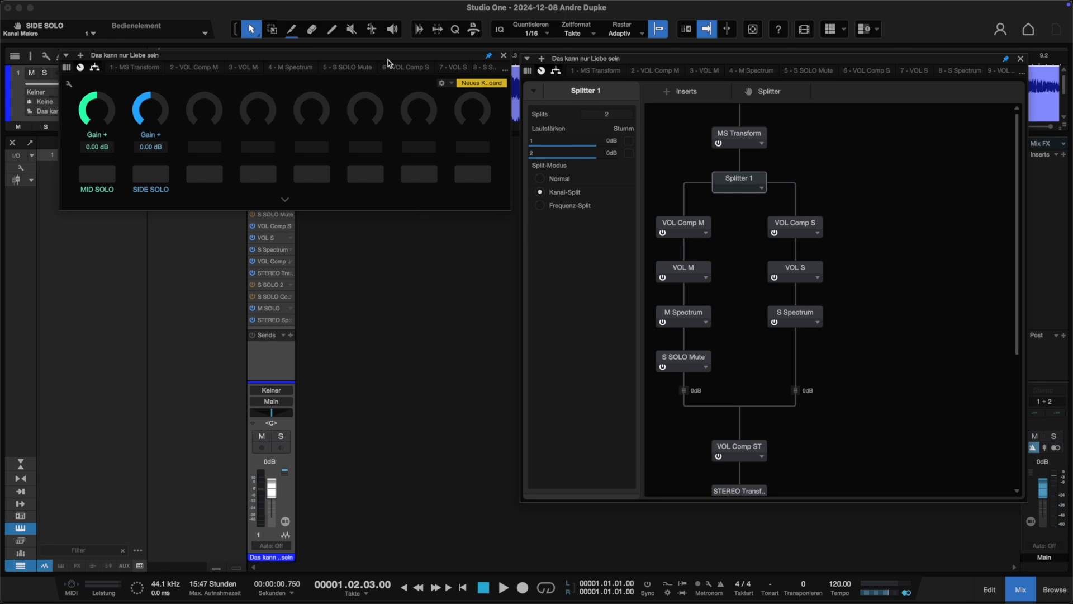
# Start playback and switch Side Solo on and off again.
pyautogui.moveTo(409, 62); pyautogui.dragTo(410, 67)
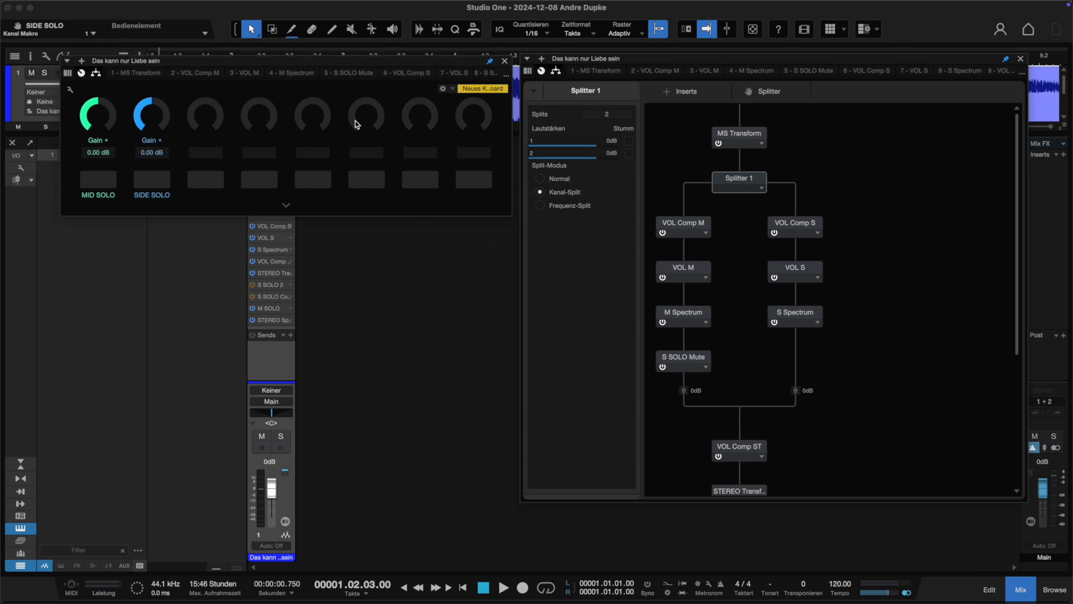
pyautogui.press('space')
pyautogui.click(157, 180)
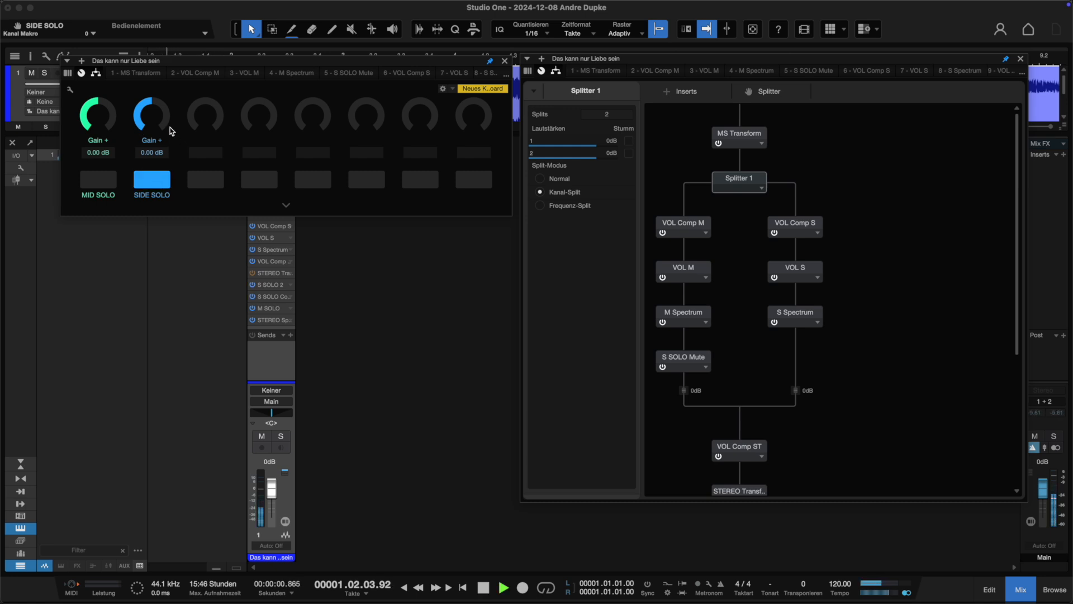
pyautogui.click(152, 180)
# Reset the Mid Gain knob to 0.00 dB and stop playback.
pyautogui.moveTo(168, 98); pyautogui.dragTo(94, 99)
pyautogui.doubleClick(94, 99)
pyautogui.press('space')
# Reset the main output's clip indicator.
pyautogui.moveTo(688, 58); pyautogui.dragTo(563, 43)
pyautogui.moveTo(894, 313); pyautogui.dragTo(891, 290)
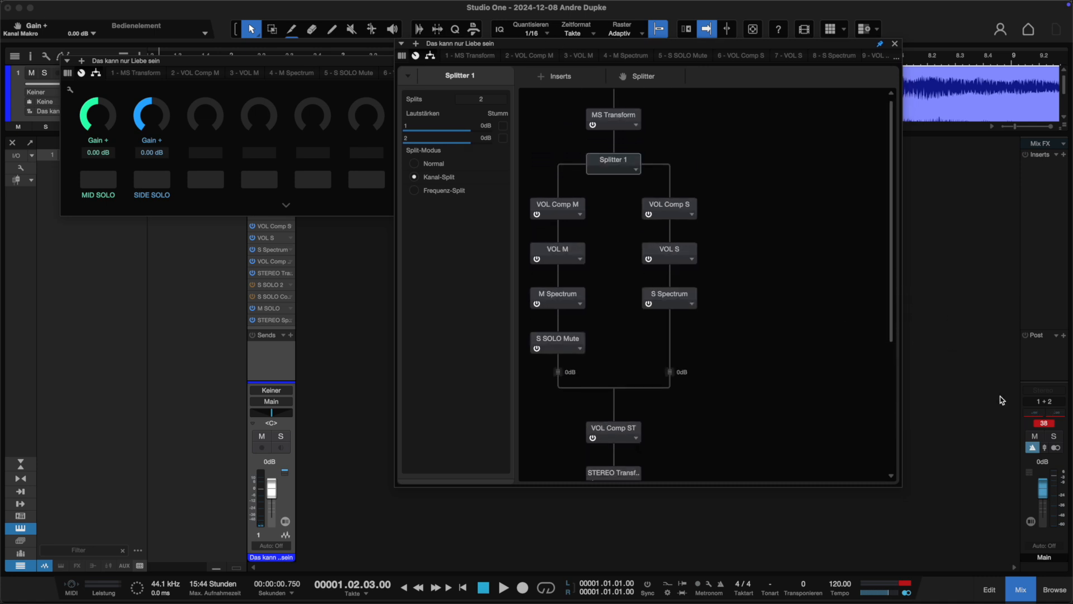
pyautogui.click(1047, 425)
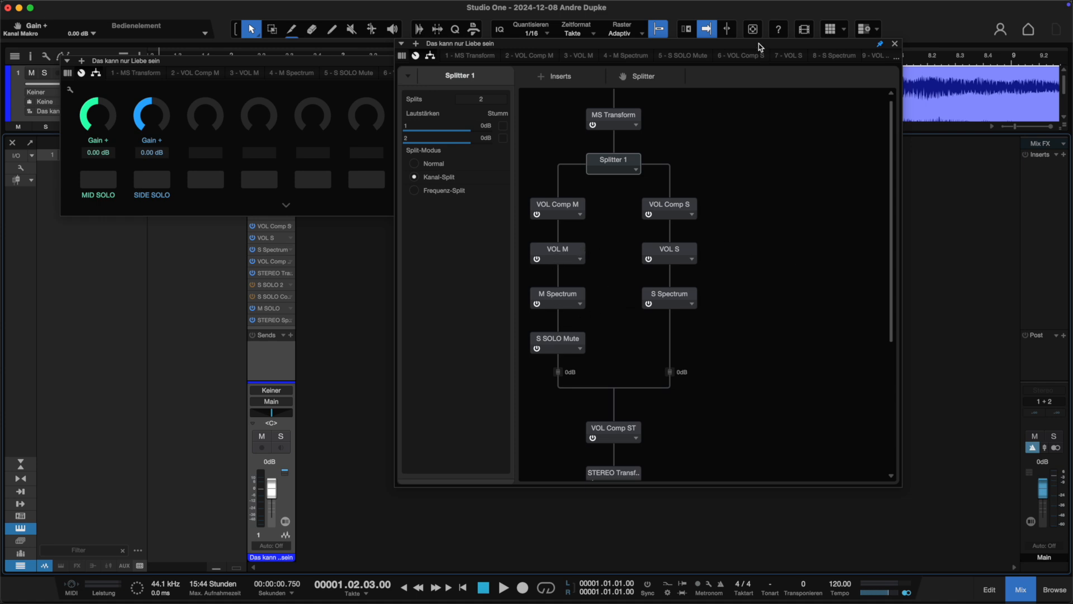
# Audition the whole song from two different positions in the arrangement, then stop playback.
pyautogui.moveTo(760, 46); pyautogui.dragTo(809, 170)
pyautogui.moveTo(720, 58); pyautogui.dragTo(707, 13)
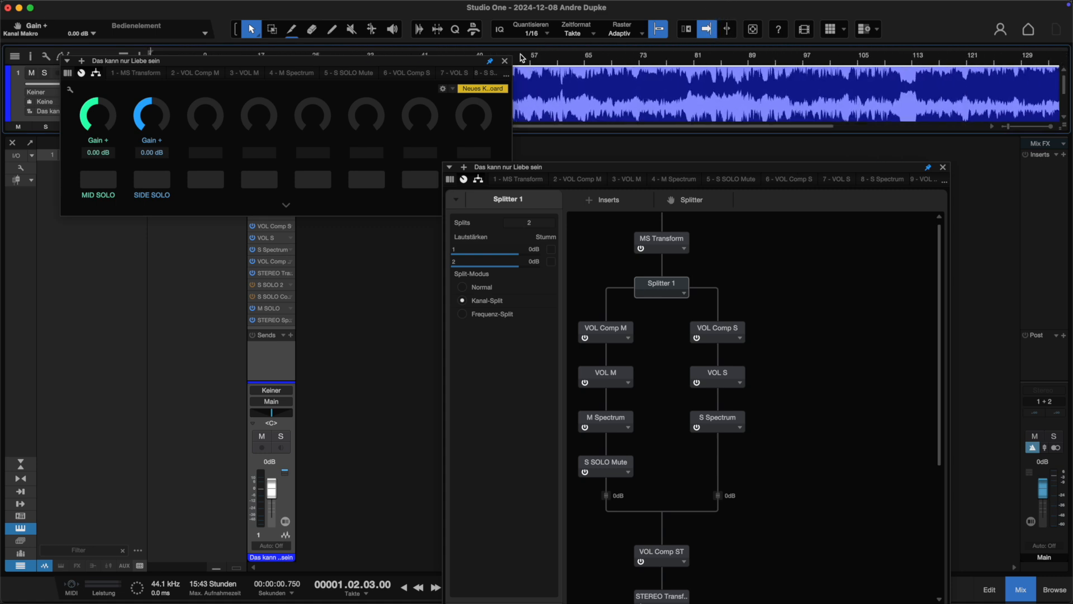
pyautogui.moveTo(466, 61); pyautogui.dragTo(455, 134)
pyautogui.moveTo(557, 61); pyautogui.dragTo(561, 28)
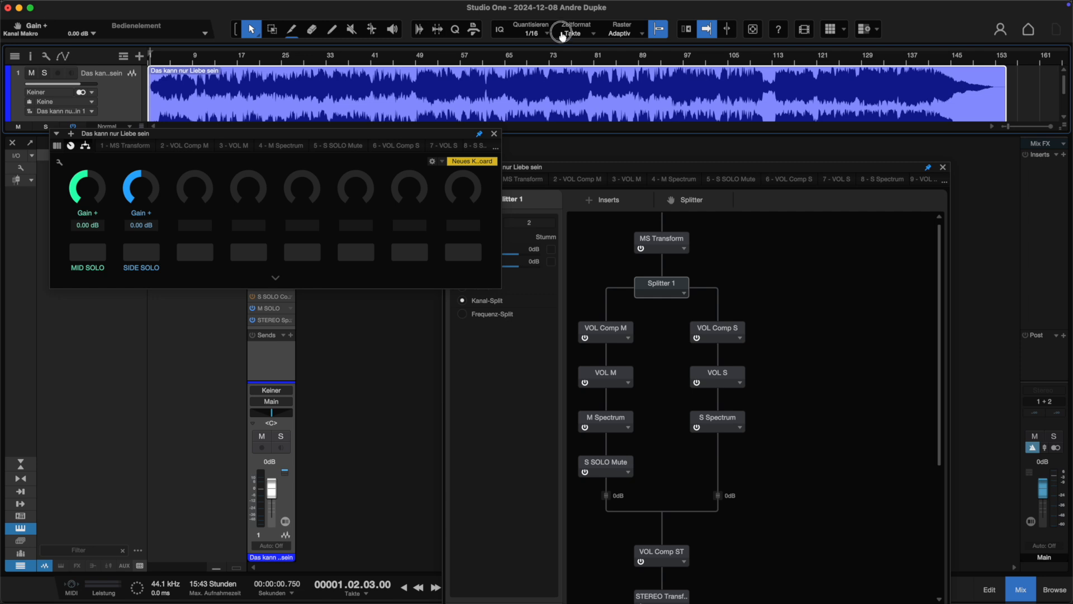
pyautogui.moveTo(578, 71); pyautogui.dragTo(577, 74)
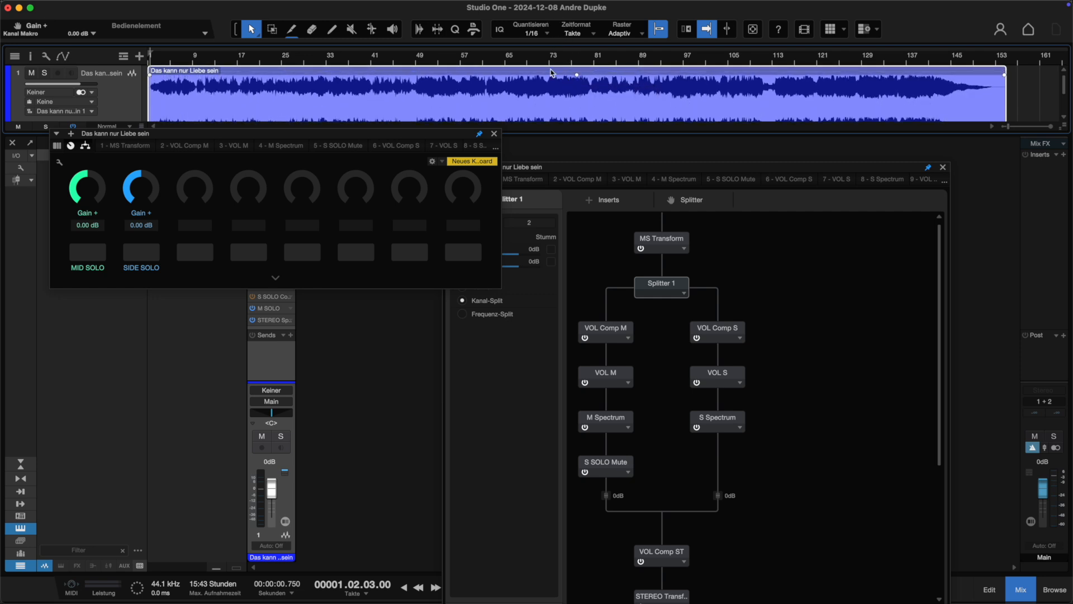
pyautogui.click(540, 58)
pyautogui.press('space')
pyautogui.click(527, 59)
pyautogui.click(256, 59)
pyautogui.click(251, 61)
pyautogui.press('space')
# Open and close the M Spectrum and S Spectrum meter plug-ins from the routing view.
pyautogui.moveTo(698, 166); pyautogui.dragTo(664, 15)
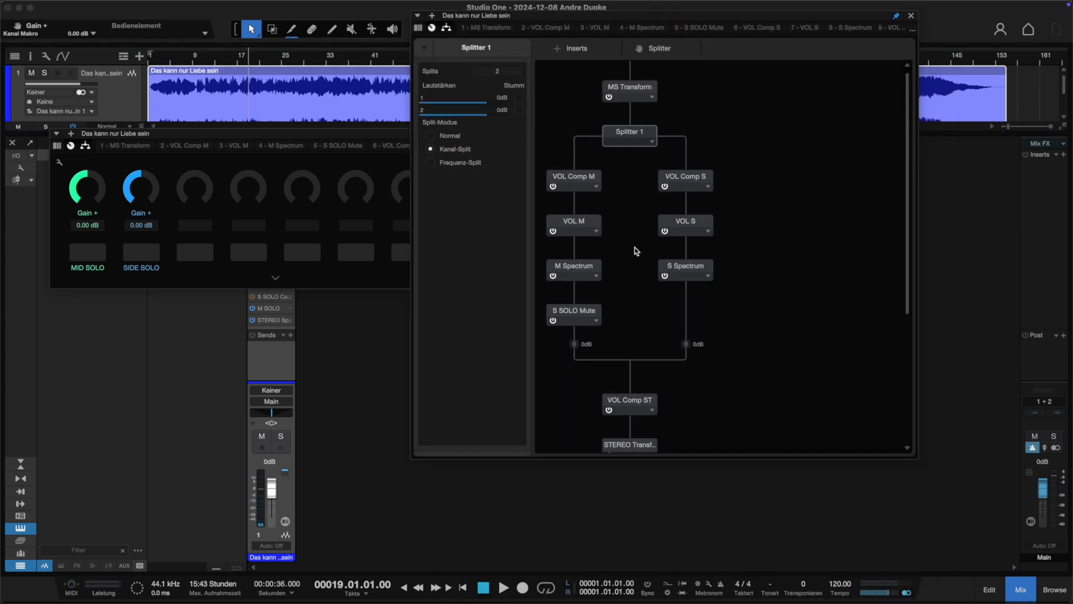
pyautogui.moveTo(911, 266); pyautogui.dragTo(910, 297)
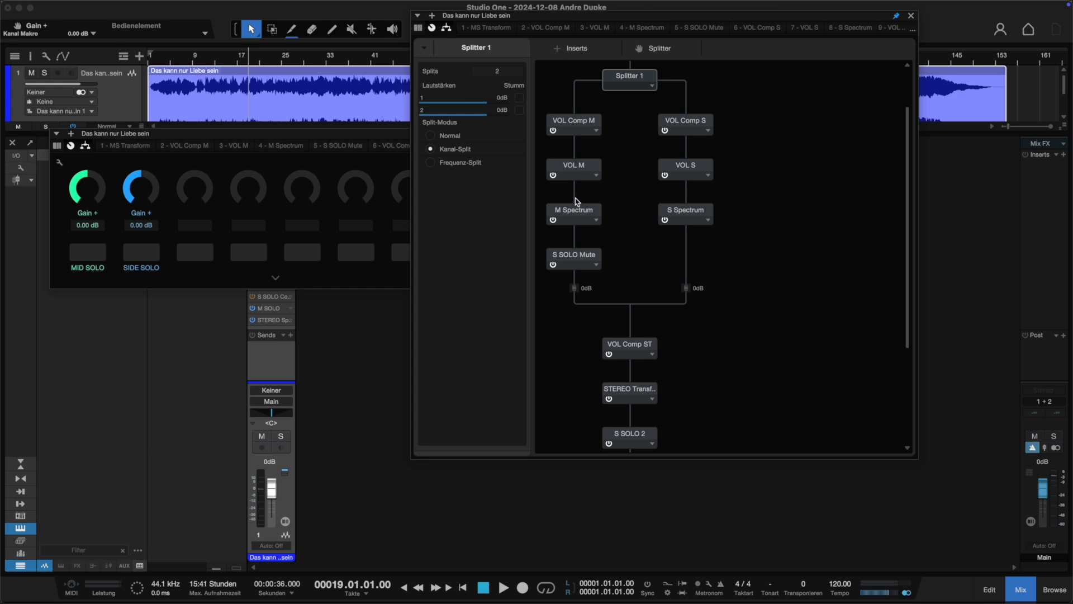
pyautogui.doubleClick(577, 214)
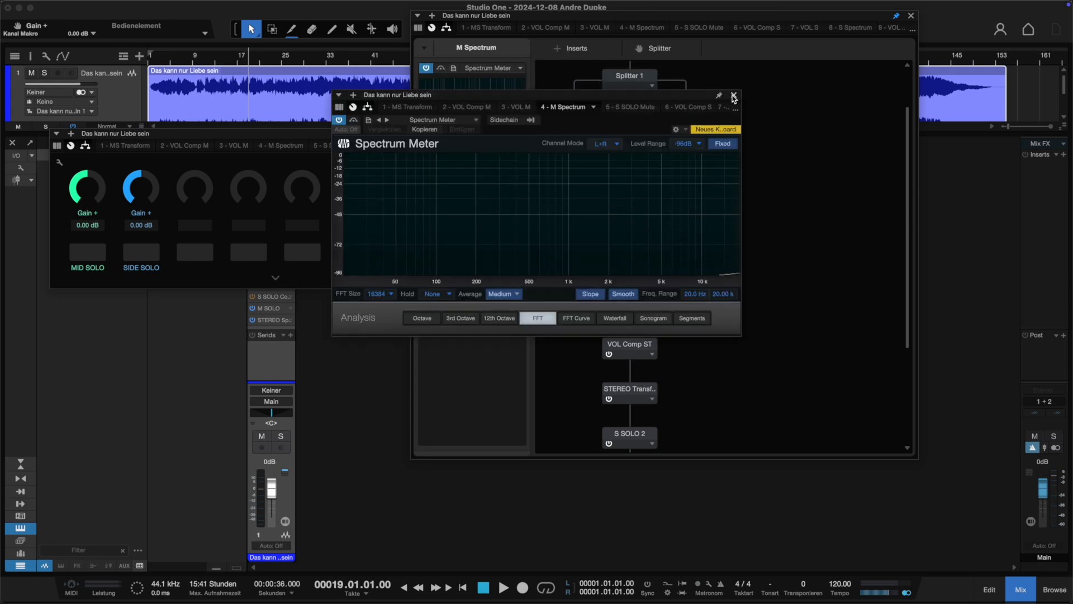
pyautogui.click(730, 92)
pyautogui.doubleClick(571, 213)
pyautogui.click(734, 96)
pyautogui.doubleClick(695, 215)
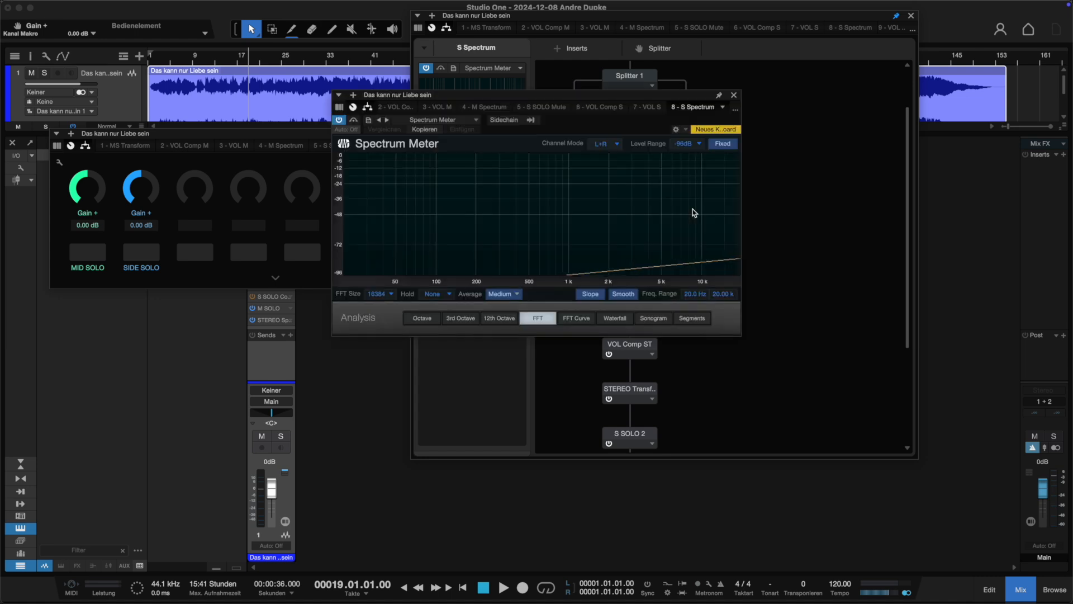
pyautogui.click(734, 95)
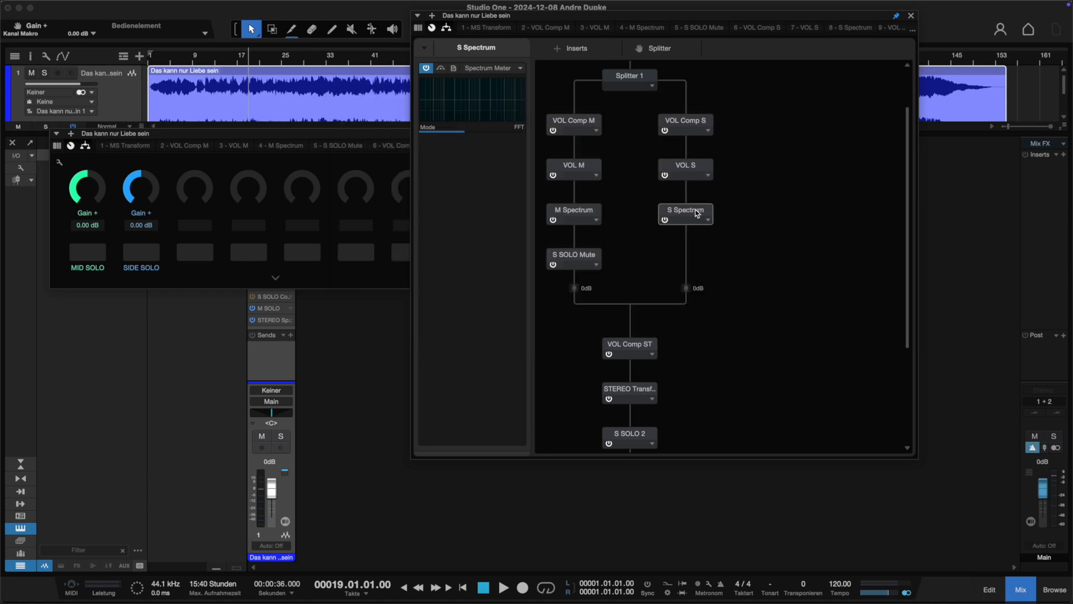
# Open and close the STEREO Spectrum meter at the end of the insert chain.
pyautogui.moveTo(906, 304); pyautogui.dragTo(904, 388)
pyautogui.doubleClick(624, 428)
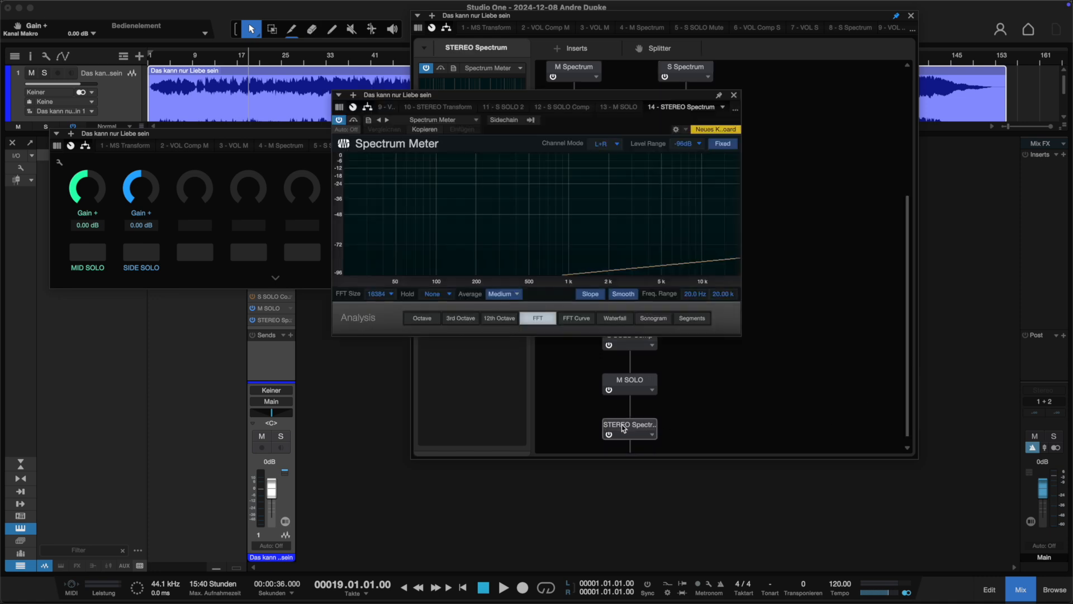
pyautogui.moveTo(660, 96); pyautogui.dragTo(605, 107)
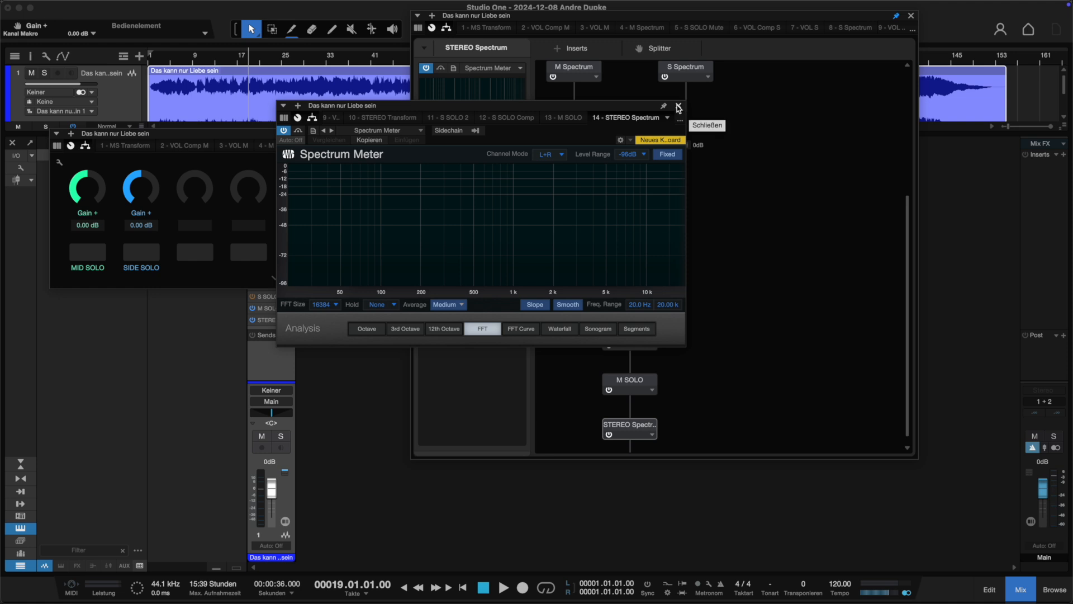
pyautogui.click(679, 106)
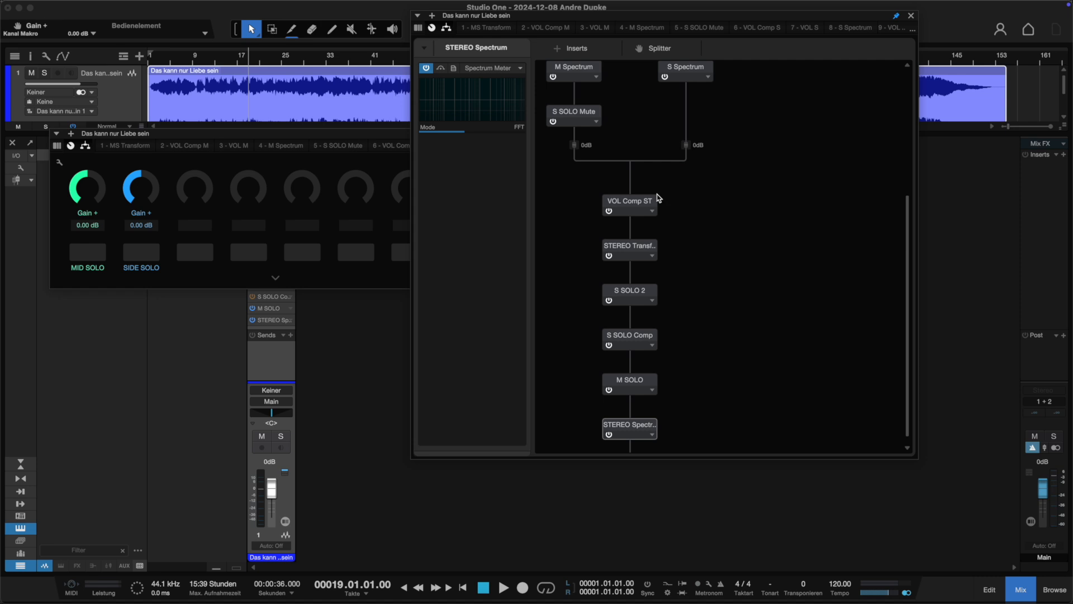
pyautogui.moveTo(908, 392); pyautogui.dragTo(918, 244)
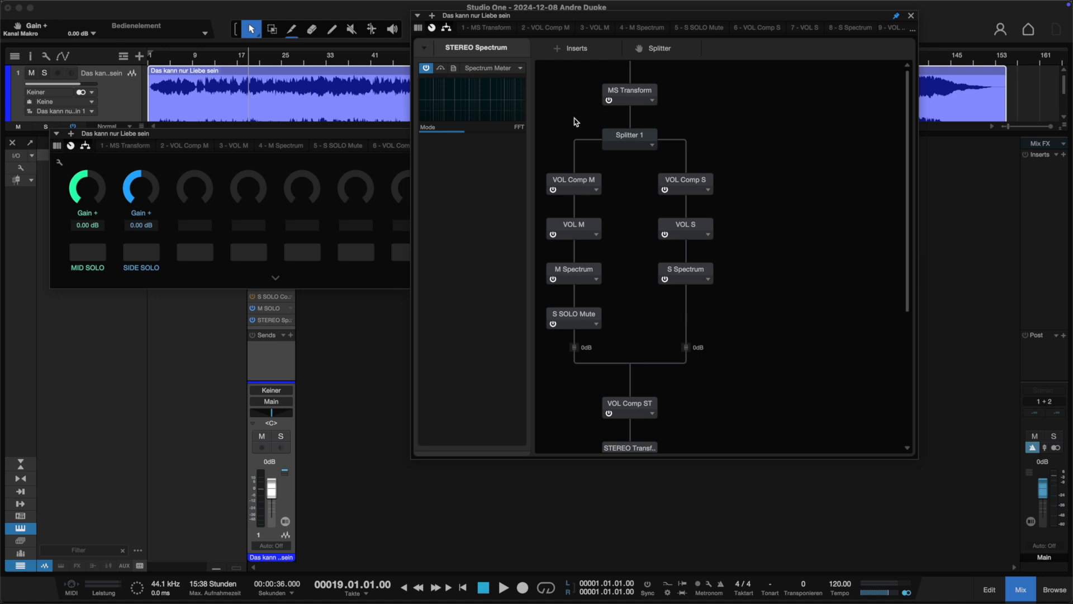
# Insert a Pro EQ into the mid branch between VOL M and M Spectrum.
pyautogui.click(562, 52)
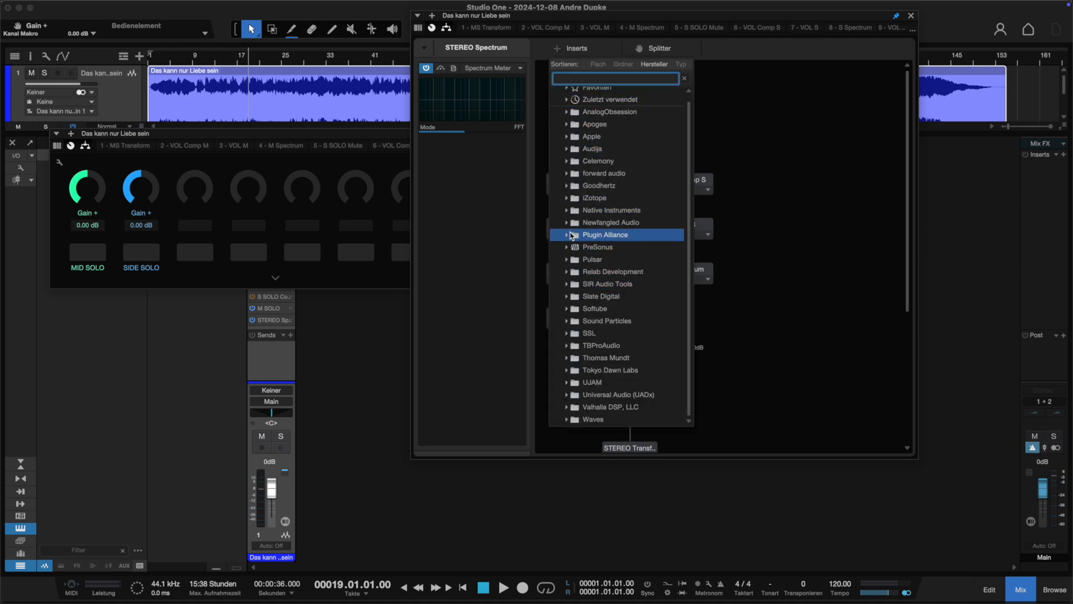
pyautogui.click(567, 247)
pyautogui.scroll(1, 569, 111)
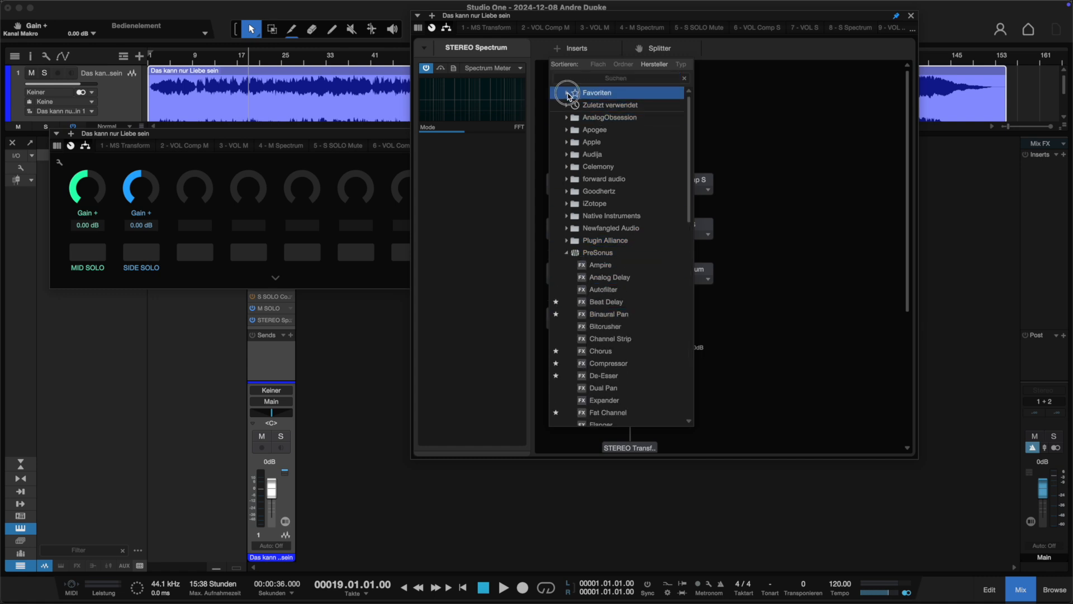
pyautogui.click(567, 92)
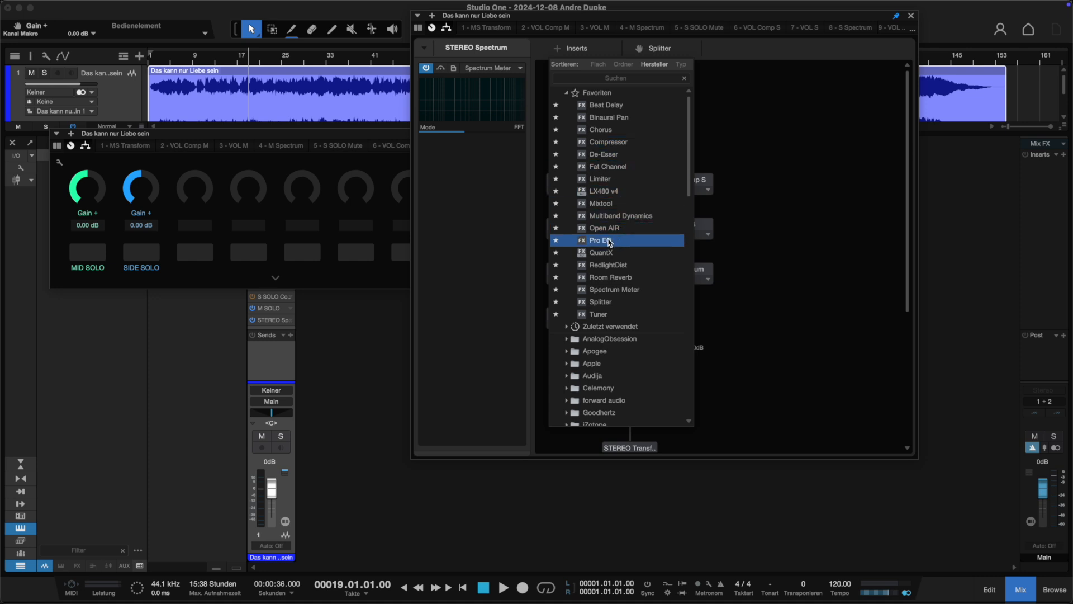
pyautogui.click(585, 240)
pyautogui.moveTo(633, 442); pyautogui.dragTo(599, 276)
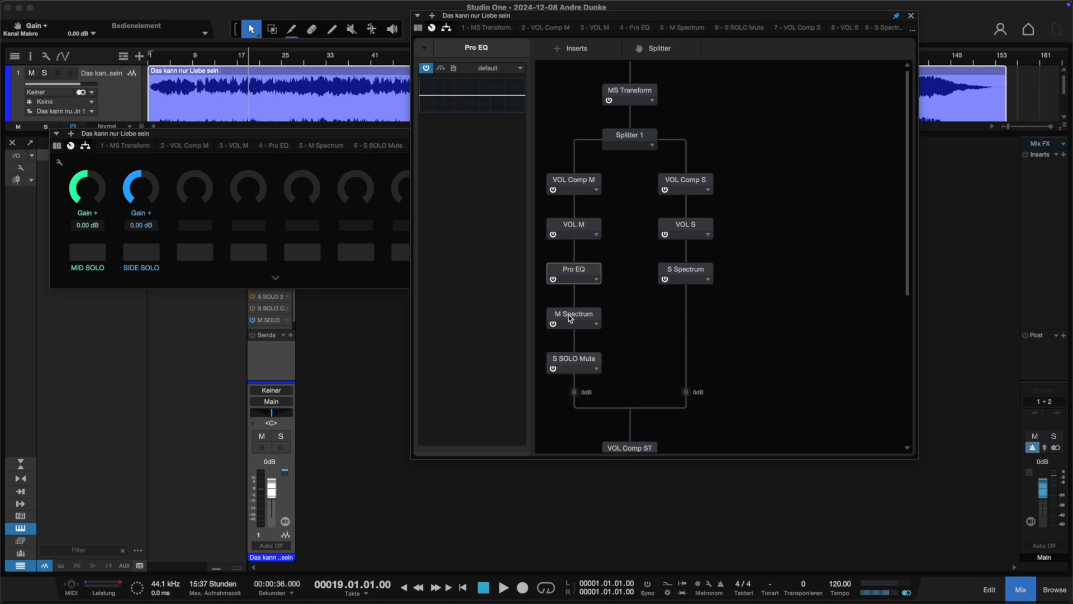
# Briefly open the M Spectrum meter, then copy the Pro EQ onto the side branch between VOL S and S Spectrum.
pyautogui.doubleClick(587, 318)
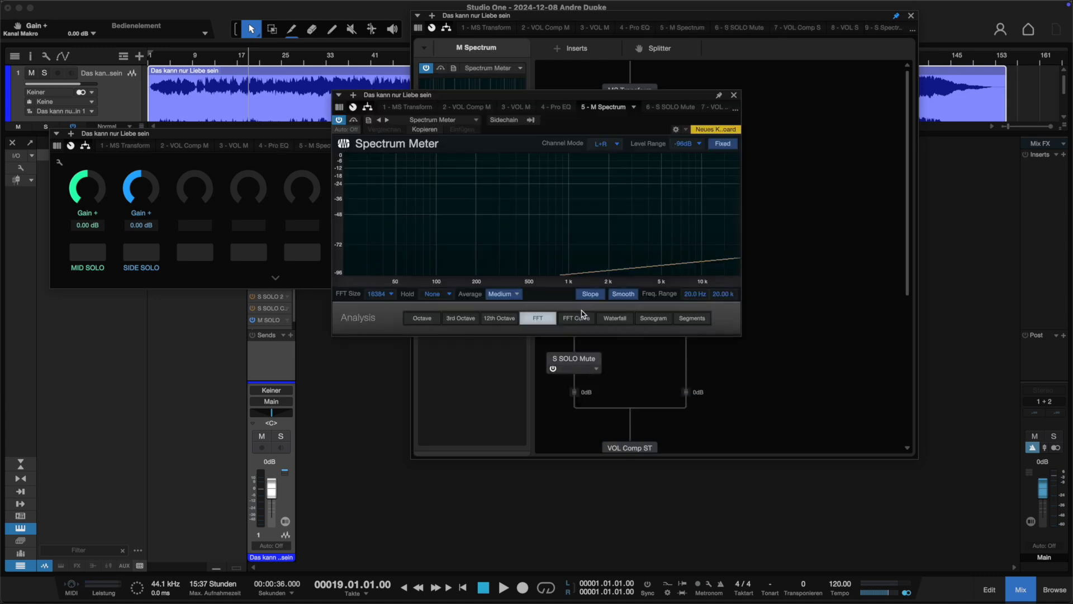
pyautogui.click(734, 96)
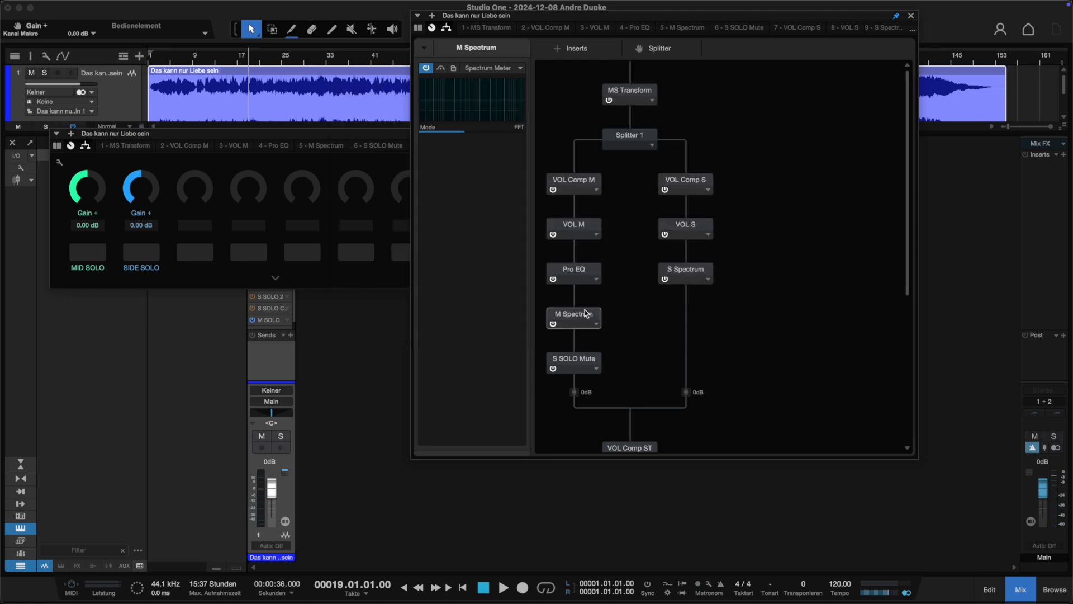
pyautogui.moveTo(551, 276); pyautogui.dragTo(693, 247)
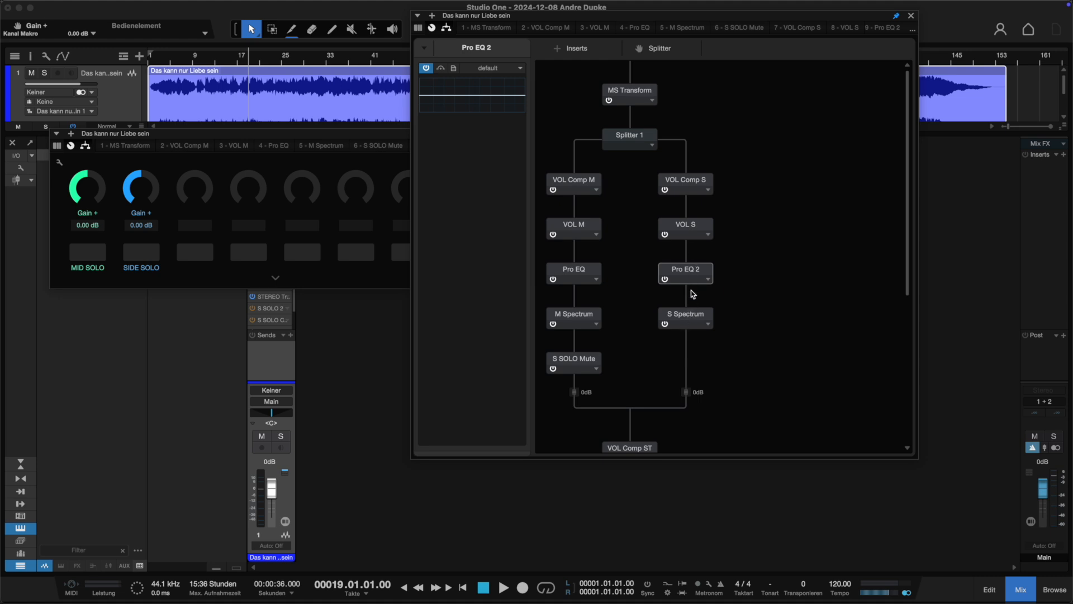
# Play the song with Mid Solo engaged and set the mid Pro EQ's LMF band to about 2.52 kHz and -0.20 dB.
pyautogui.click(208, 55)
pyautogui.press('space')
pyautogui.click(86, 247)
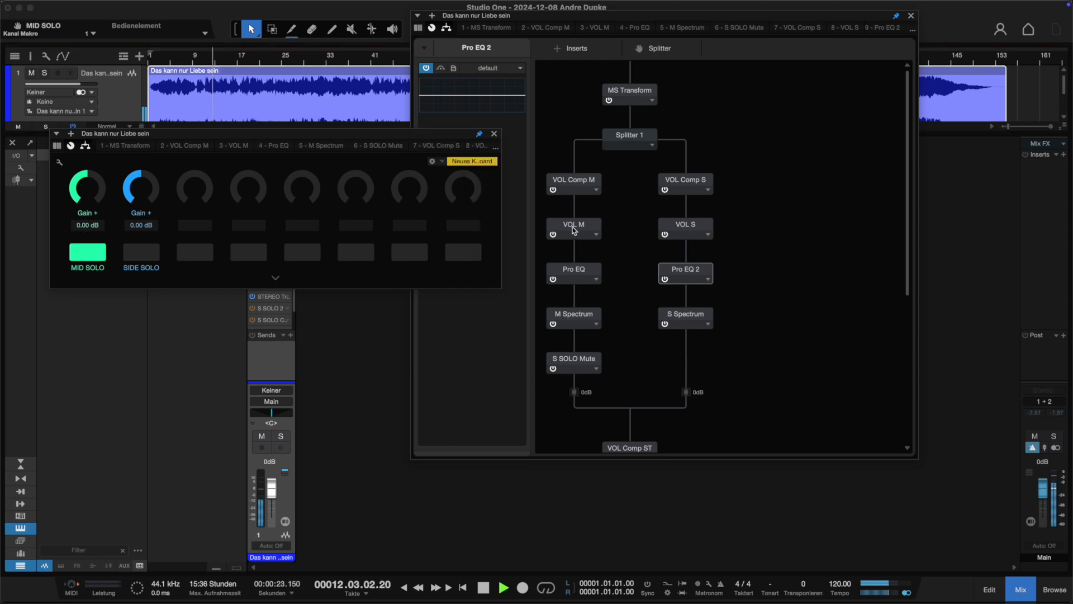
pyautogui.doubleClick(575, 270)
pyautogui.moveTo(548, 219); pyautogui.dragTo(645, 220)
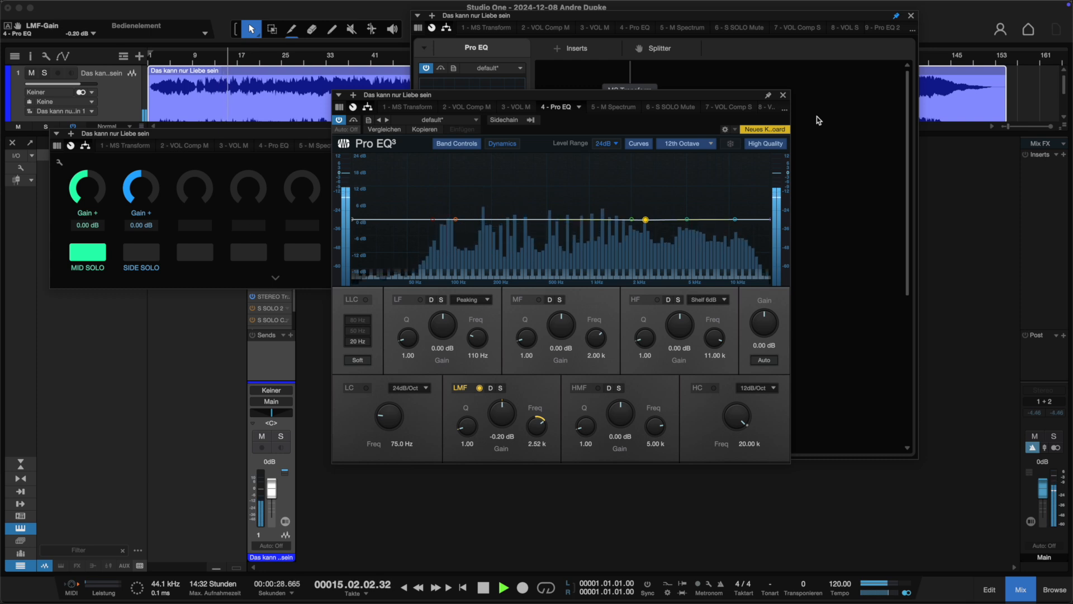
# Close the EQ, switch from Mid Solo to Side Solo and restart playback.
pyautogui.click(783, 95)
pyautogui.press('space')
pyautogui.click(78, 250)
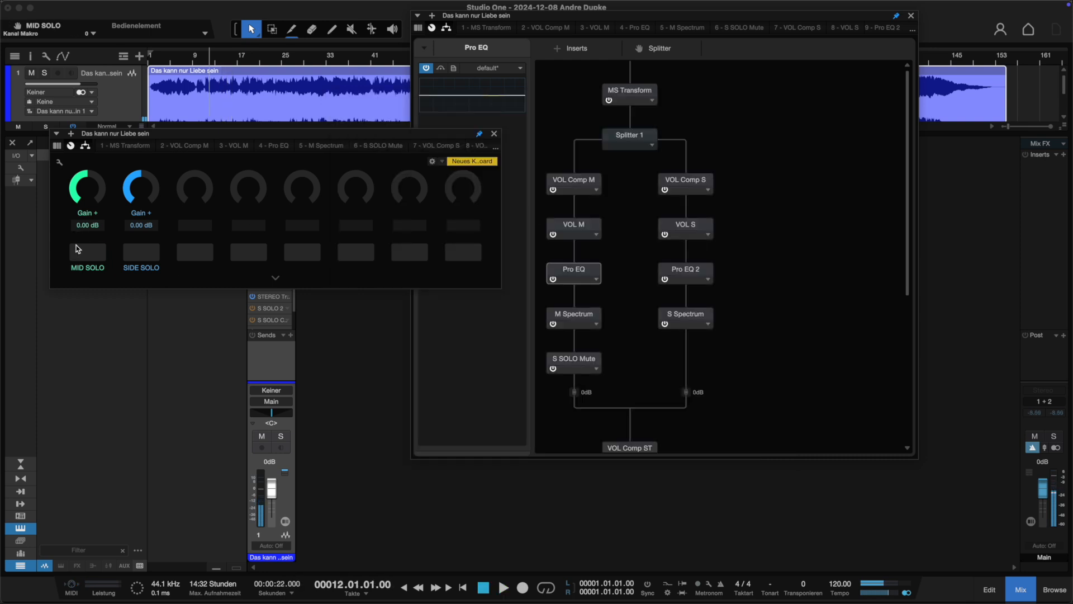
pyautogui.click(141, 253)
pyautogui.press('space')
# Boost the side Pro EQ's MF band to about 3.37 dB at 2.86 kHz, then disable that band and stop playback.
pyautogui.doubleClick(686, 270)
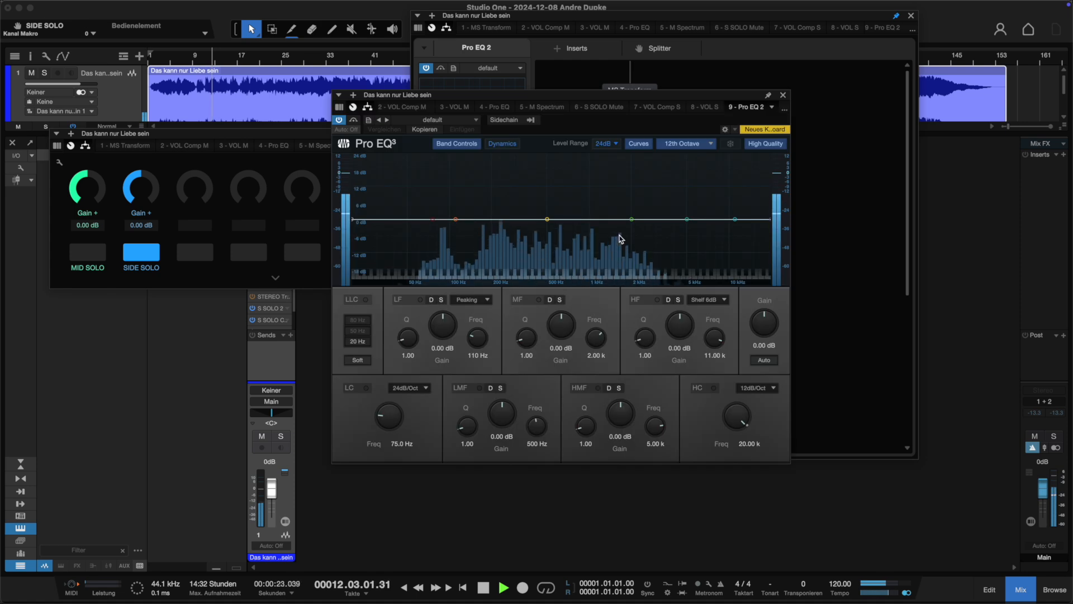
pyautogui.moveTo(633, 219); pyautogui.dragTo(655, 212)
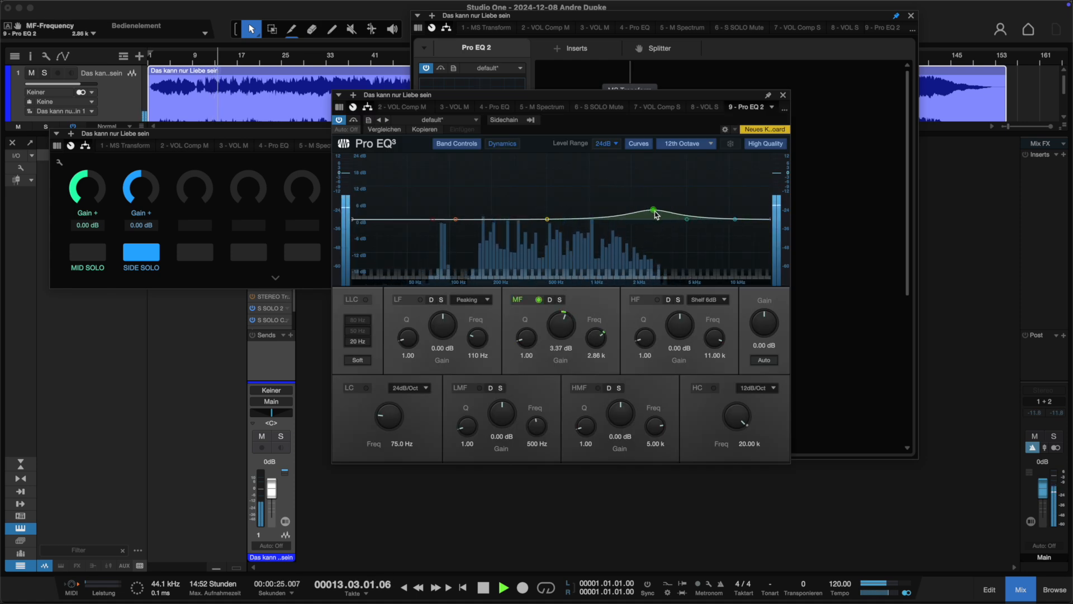
pyautogui.keyDown('alt'); pyautogui.click(655, 211); pyautogui.keyUp('alt')
pyautogui.doubleClick(654, 211)
pyautogui.click(666, 191)
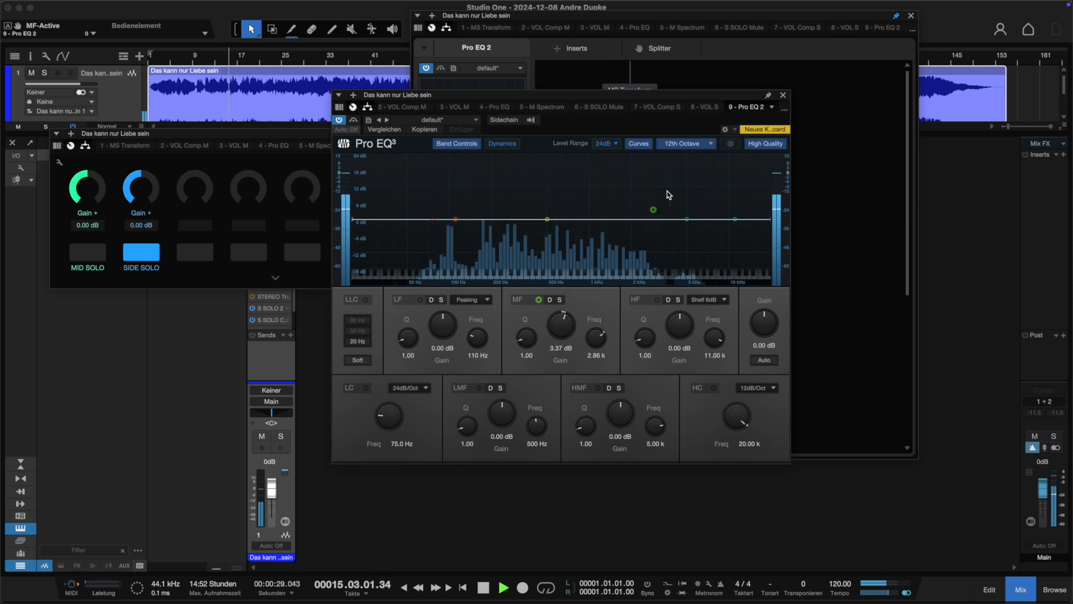
pyautogui.click(778, 85)
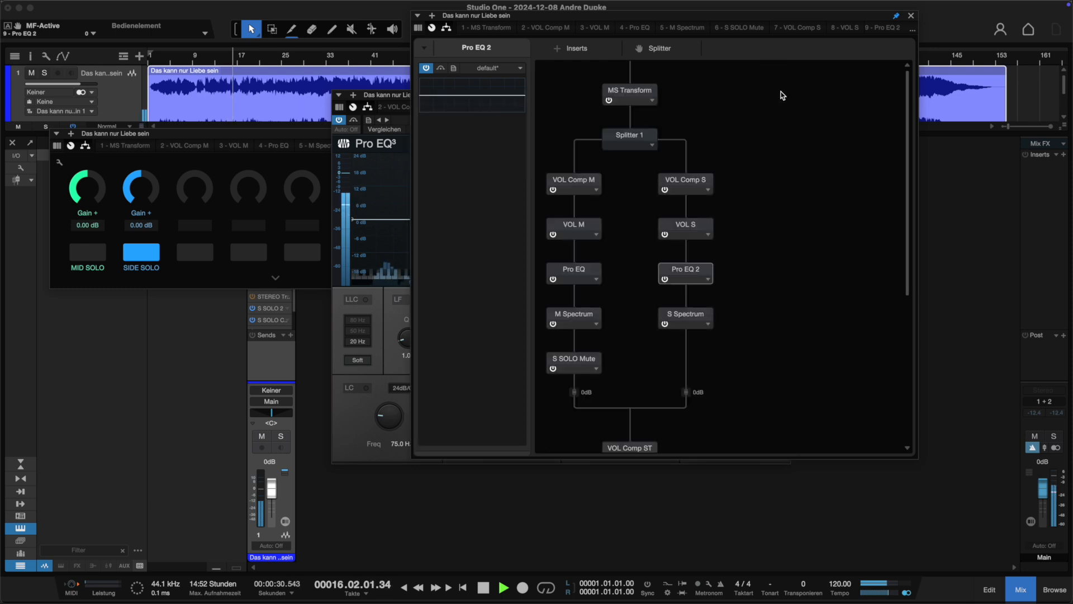
pyautogui.click(294, 163)
pyautogui.press('space')
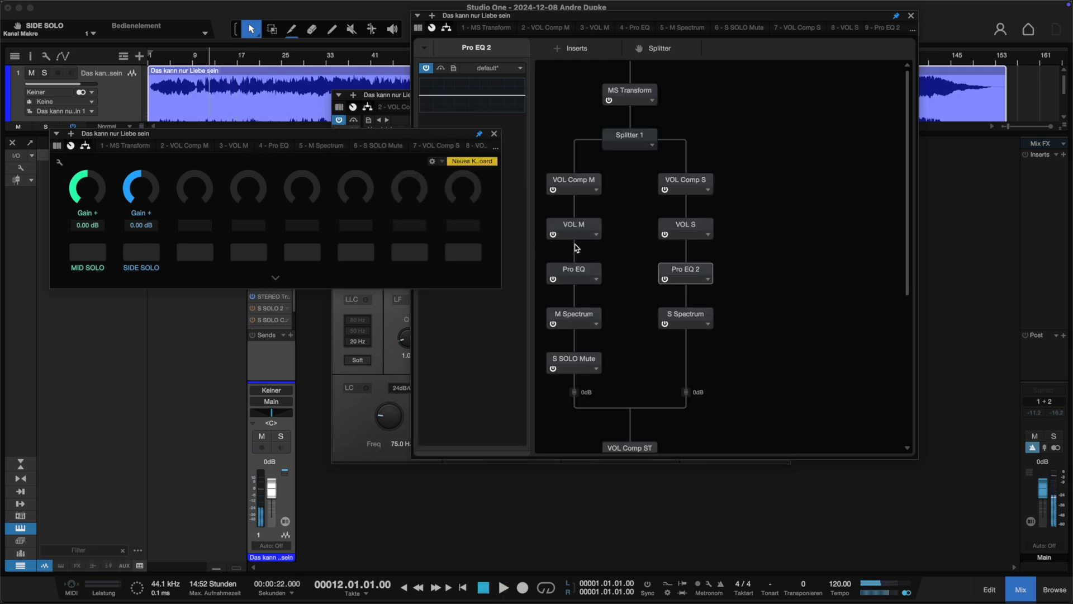
# Insert a De-Esser into the mid branch between VOL M and Pro EQ.
pyautogui.click(576, 49)
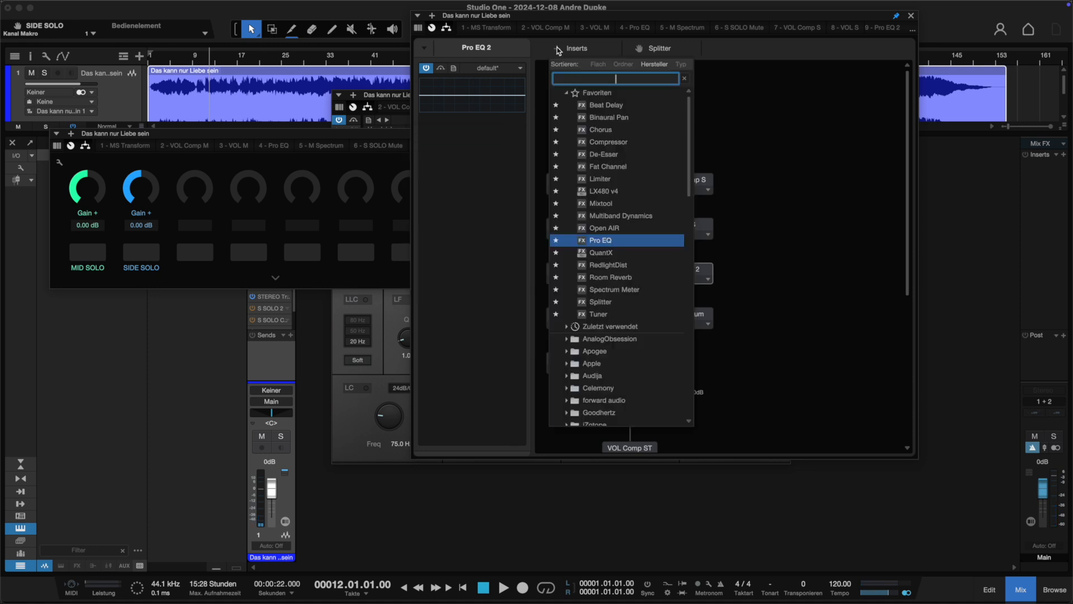
pyautogui.click(610, 154)
pyautogui.moveTo(643, 415); pyautogui.dragTo(580, 253)
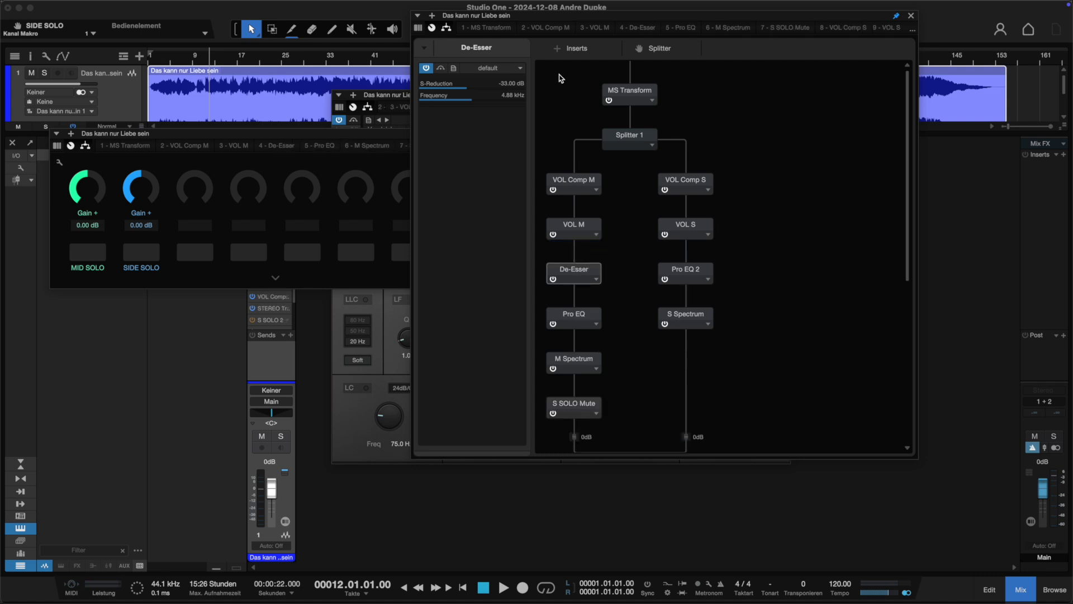
# Insert a Compressor into the mid branch between VOL M and De-Esser.
pyautogui.click(557, 51)
pyautogui.click(579, 144)
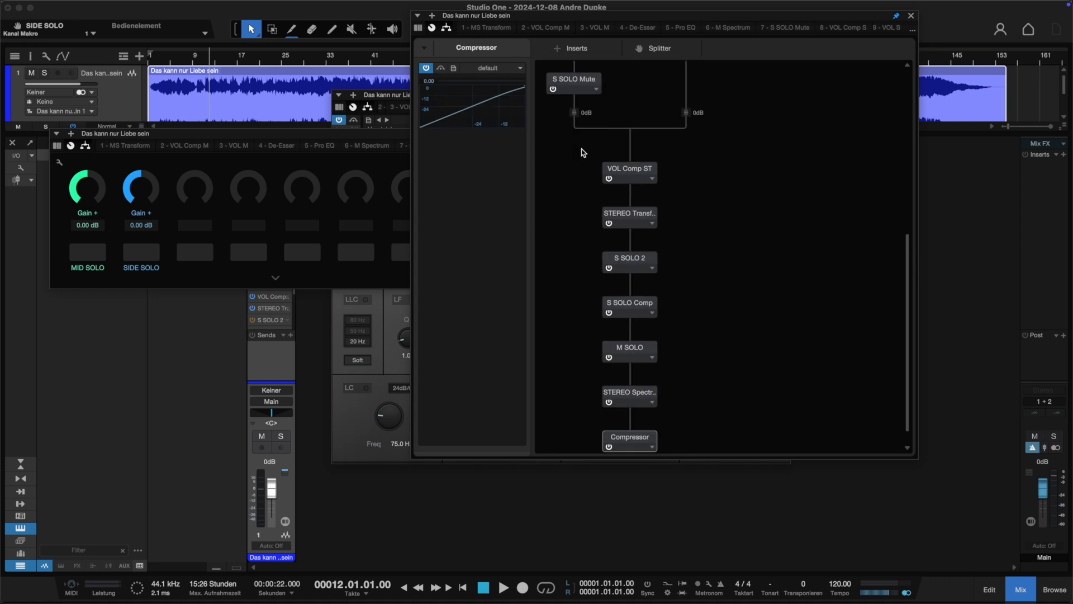
pyautogui.moveTo(627, 442); pyautogui.dragTo(583, 250)
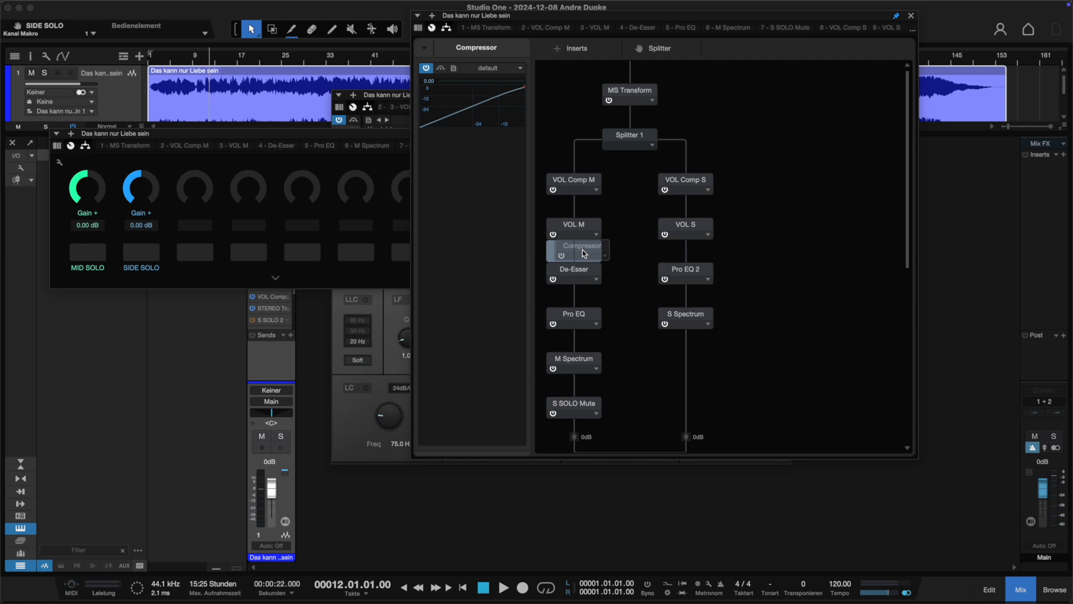
pyautogui.moveTo(582, 250); pyautogui.dragTo(582, 250)
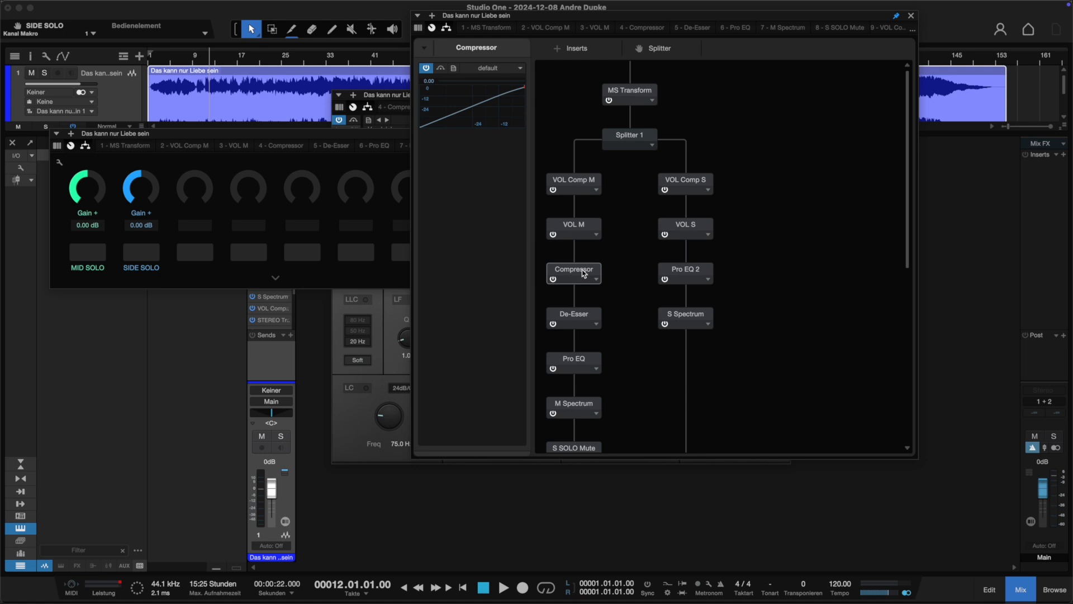
# Open the mid Compressor and set knee to 20.00, attack to about 35.8 ms and release to about 404.9 ms.
pyautogui.doubleClick(582, 274)
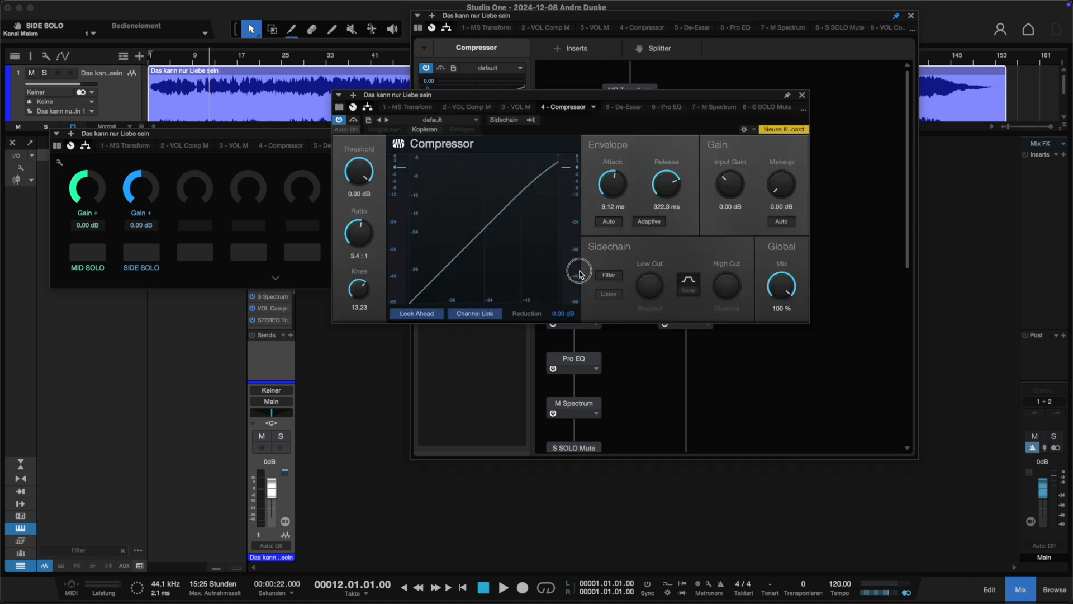
pyautogui.moveTo(599, 93); pyautogui.dragTo(569, 99)
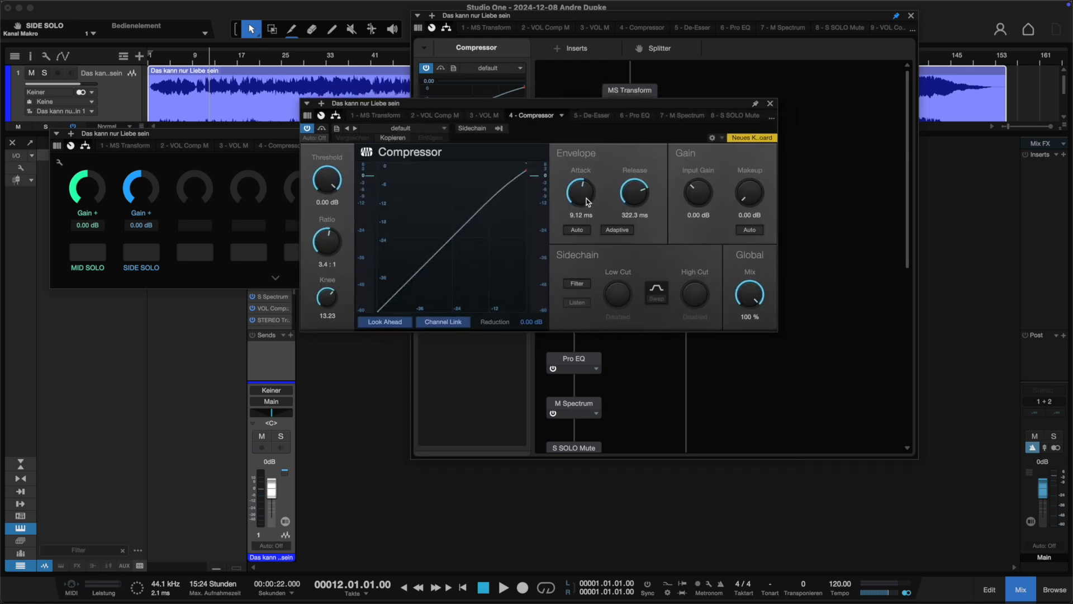
pyautogui.moveTo(586, 199); pyautogui.dragTo(585, 189)
pyautogui.moveTo(328, 297); pyautogui.dragTo(331, 255)
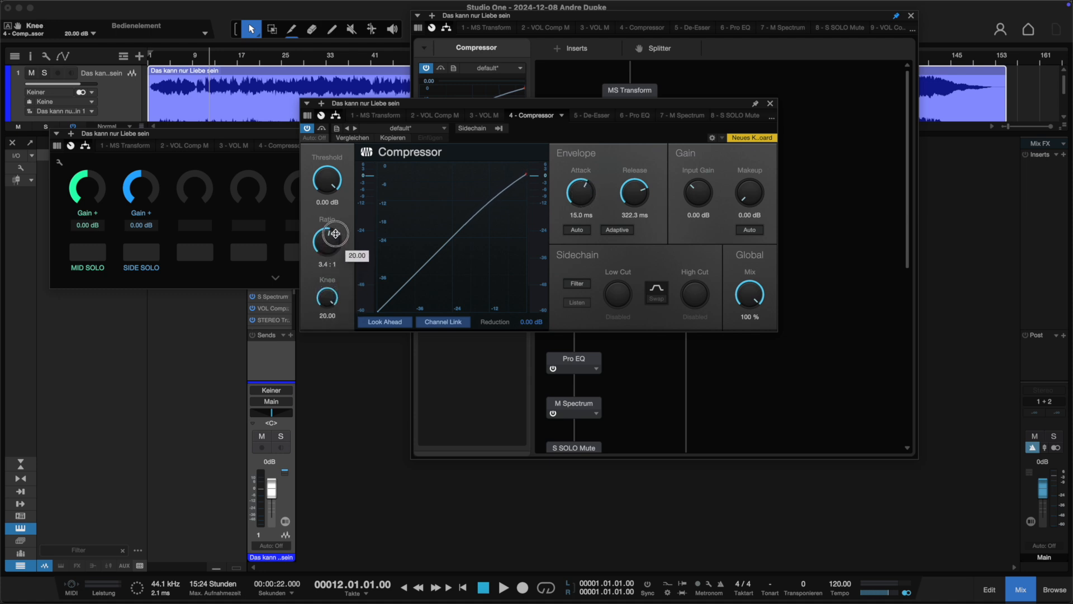
pyautogui.moveTo(576, 187); pyautogui.dragTo(635, 184)
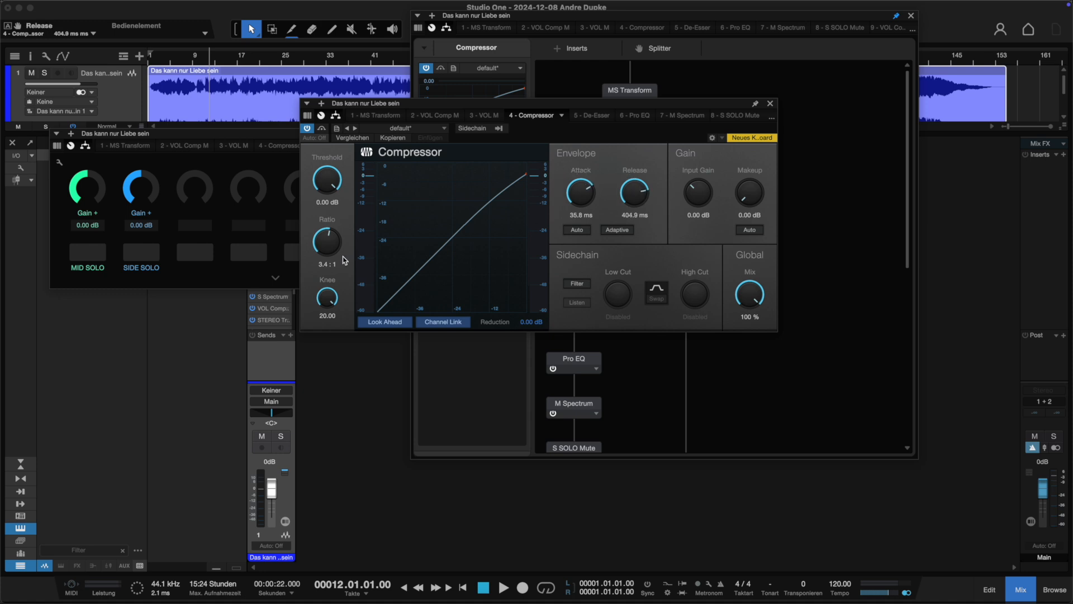
# Set the Compressor's ratio to about 2.9:1 and threshold to about -14.40 dB while playing, then stop.
pyautogui.moveTo(333, 242); pyautogui.dragTo(336, 251)
pyautogui.moveTo(334, 193); pyautogui.dragTo(328, 229)
pyautogui.press('space')
pyautogui.moveTo(329, 180)
pyautogui.mouseDown()
pyautogui.moveTo(329, 195)
pyautogui.moveTo(332, 169)
pyautogui.mouseUp()
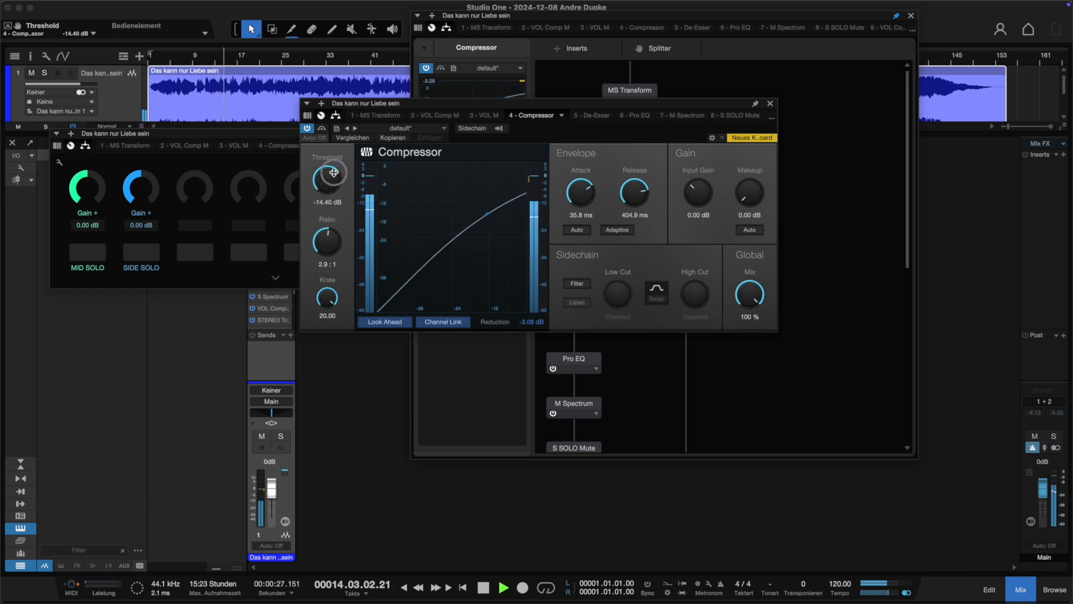
pyautogui.press('space')
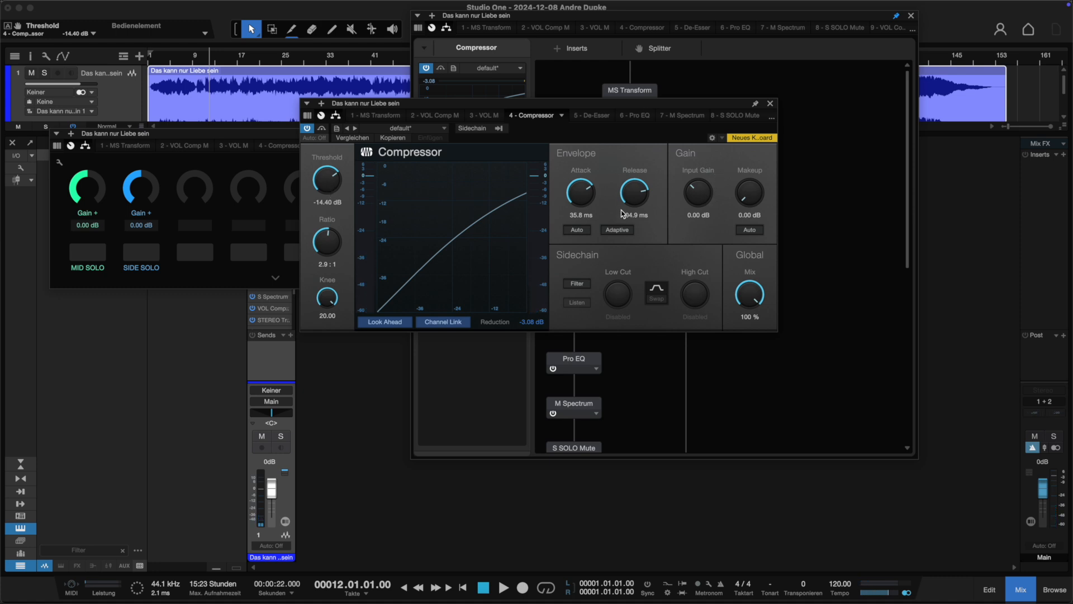
# Adjust the Compressor threshold to about -9.60 dB during playback, then stop and close the Compressor.
pyautogui.moveTo(321, 193); pyautogui.dragTo(321, 189)
pyautogui.press('space')
pyautogui.moveTo(326, 180)
pyautogui.mouseDown()
pyautogui.moveTo(326, 167)
pyautogui.moveTo(339, 182)
pyautogui.mouseUp()
pyautogui.click(363, 67)
pyautogui.press('space')
pyautogui.click(771, 104)
# Insert a Limiter into the stereo chain between M SOLO and STEREO Spectrum.
pyautogui.scroll(-10, 719, 307)
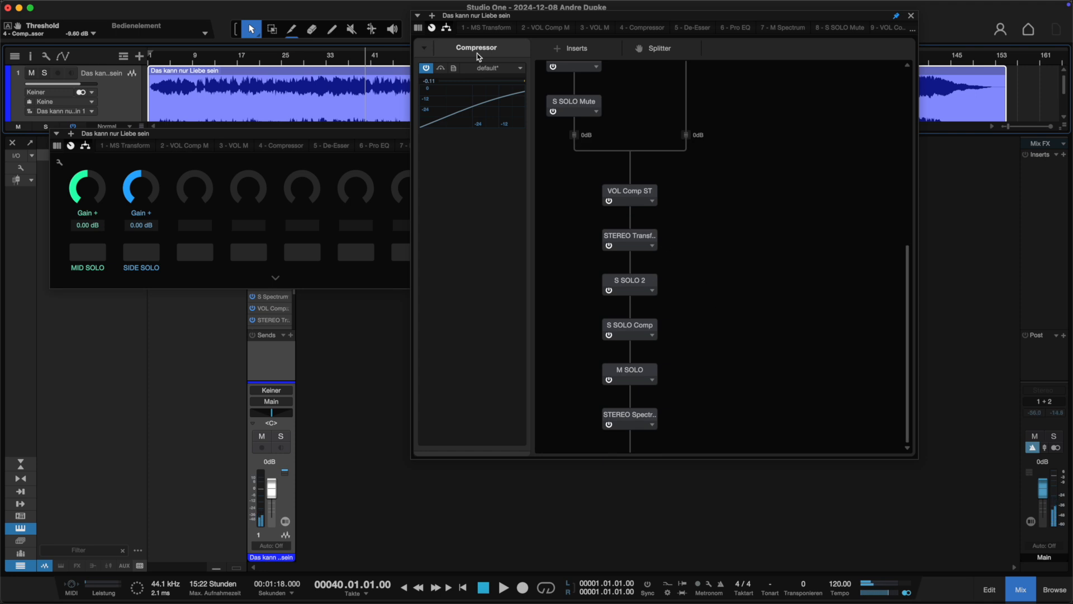
pyautogui.click(557, 49)
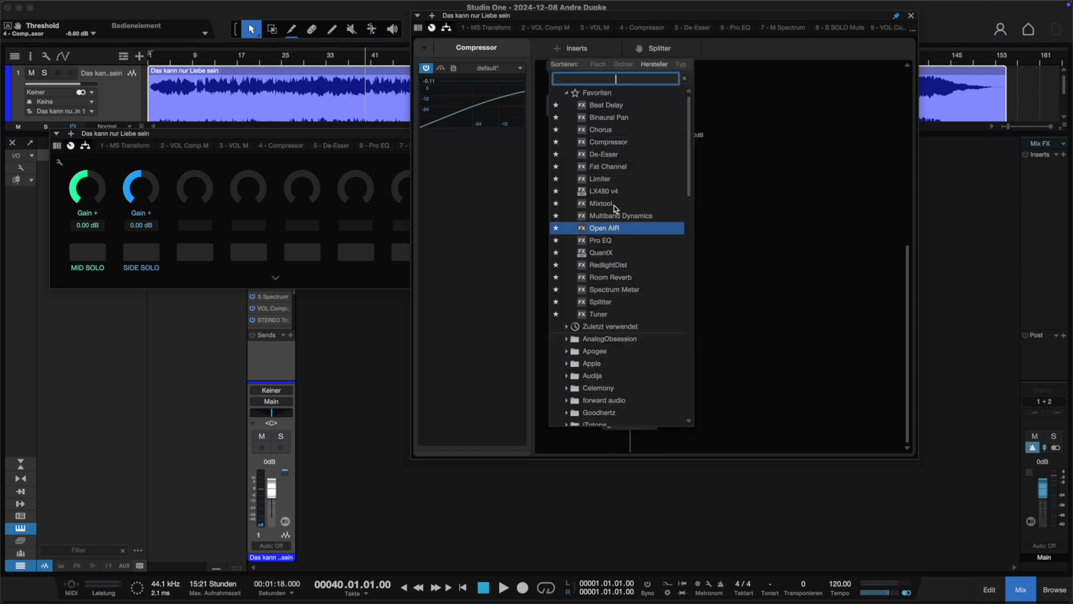
pyautogui.click(614, 180)
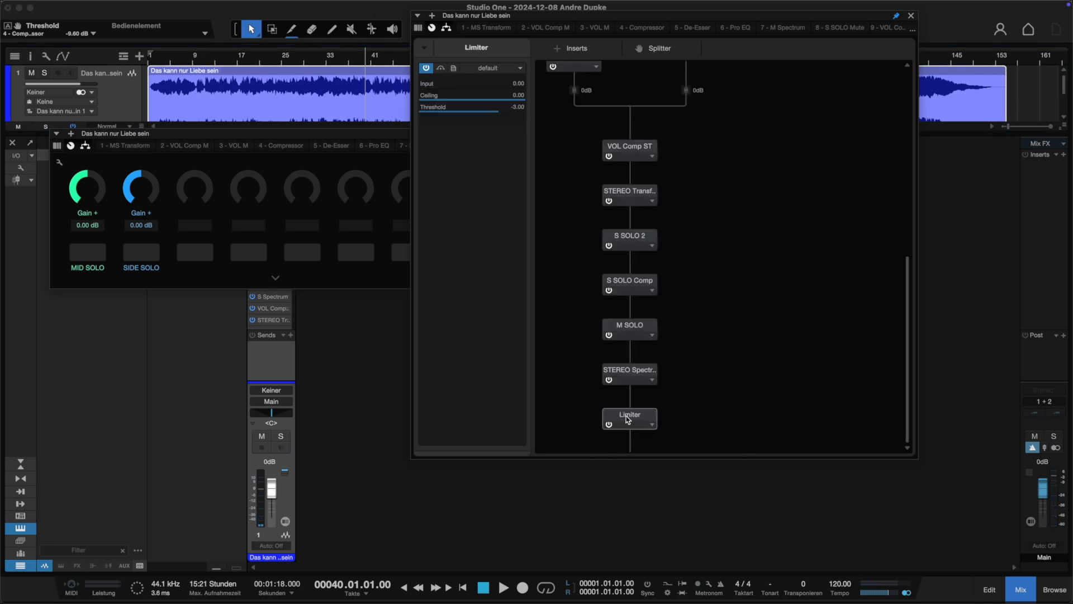
pyautogui.moveTo(631, 418); pyautogui.dragTo(644, 371)
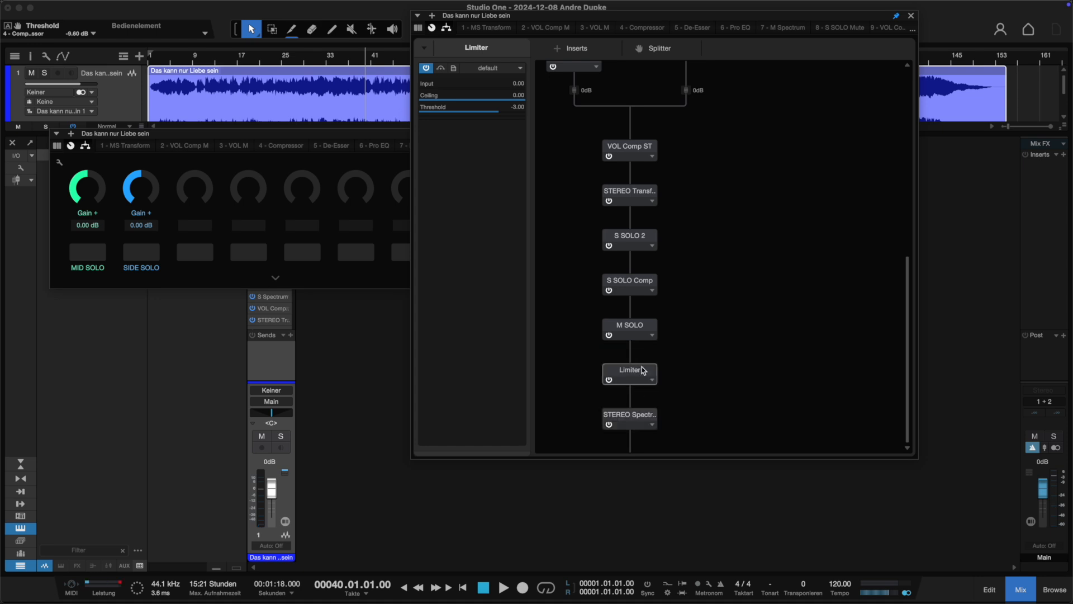
# Open and close the STEREO Spectrum meter and bring the macro controls back to the front.
pyautogui.doubleClick(640, 426)
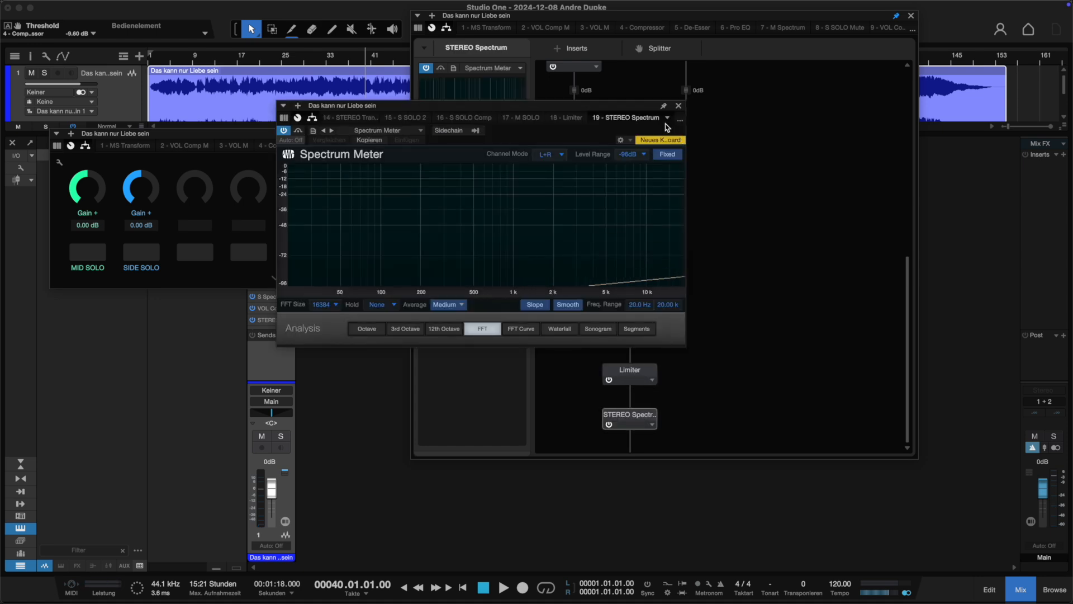
pyautogui.click(679, 106)
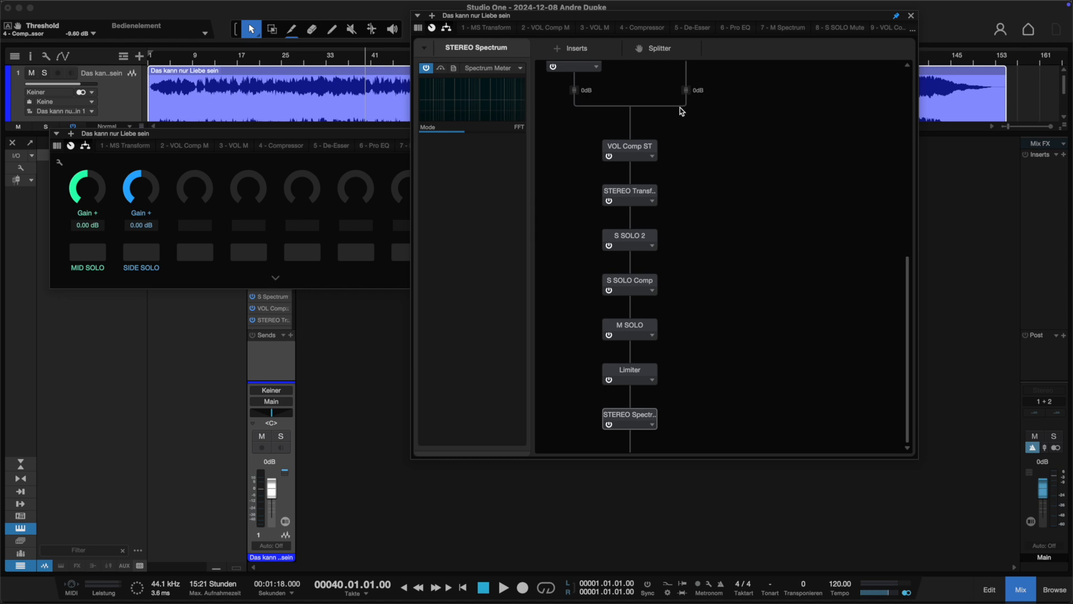
pyautogui.click(308, 138)
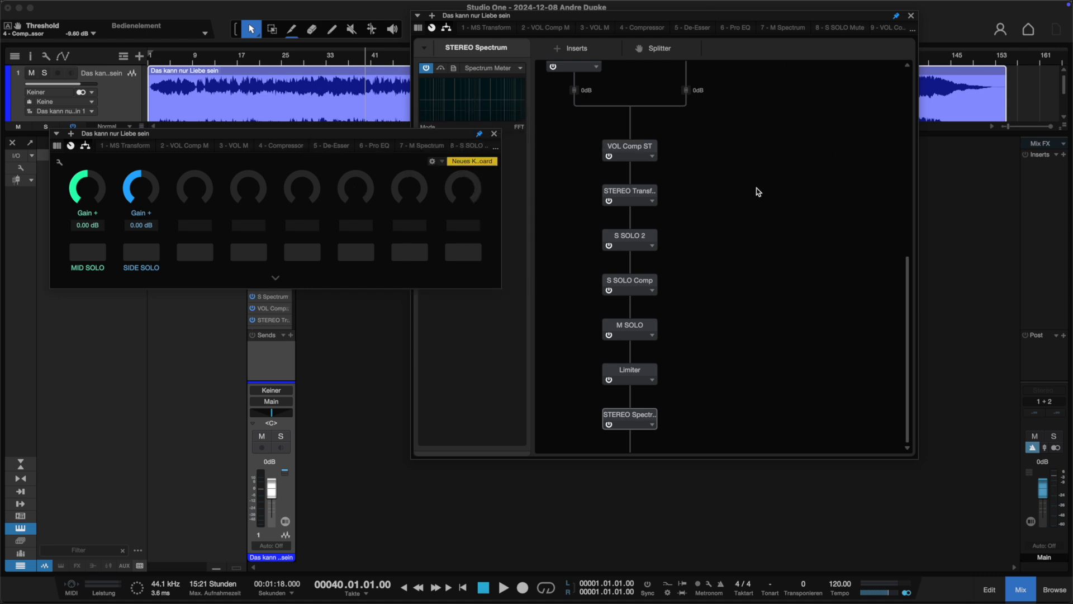
pyautogui.scroll(5, 649, 191)
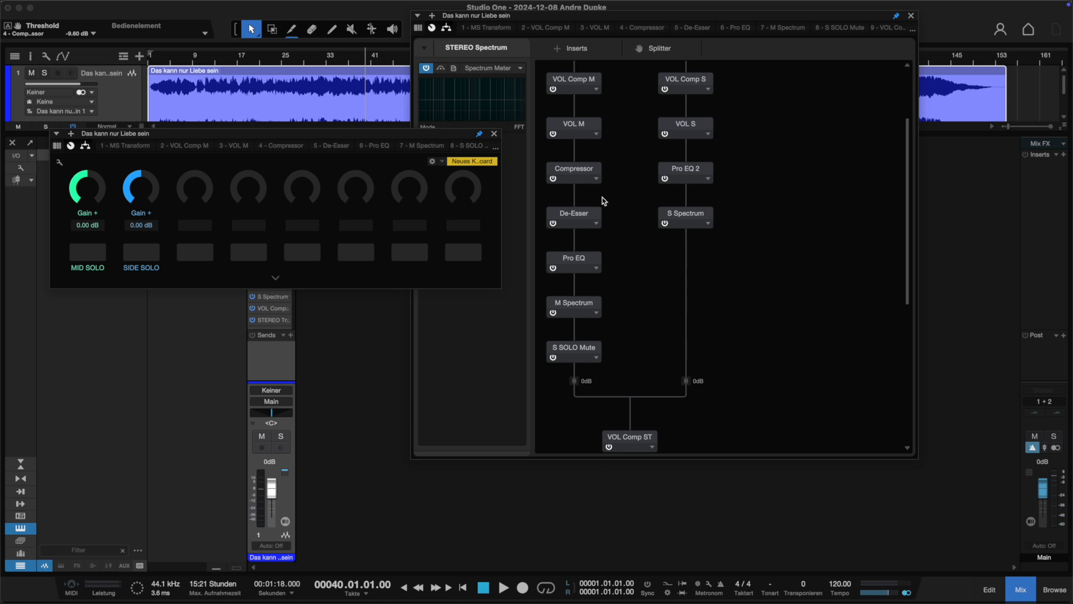
# Toggle the Mid Solo and Side Solo macros on and off and inspect the M and S Spectrum meters.
pyautogui.click(95, 258)
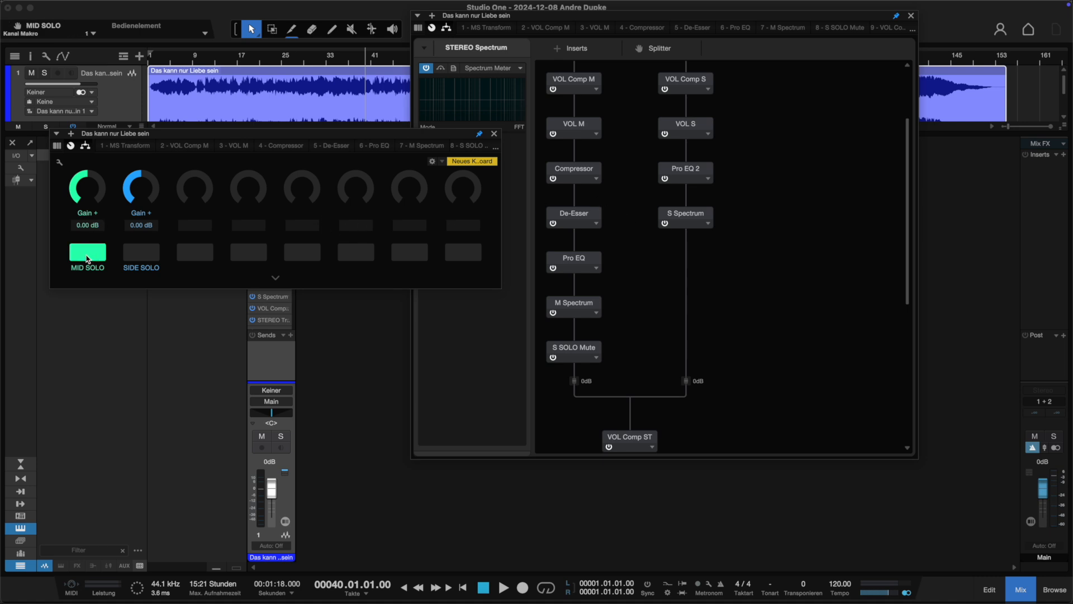
pyautogui.click(88, 259)
pyautogui.click(129, 259)
pyautogui.click(134, 260)
pyautogui.moveTo(95, 175); pyautogui.dragTo(99, 181)
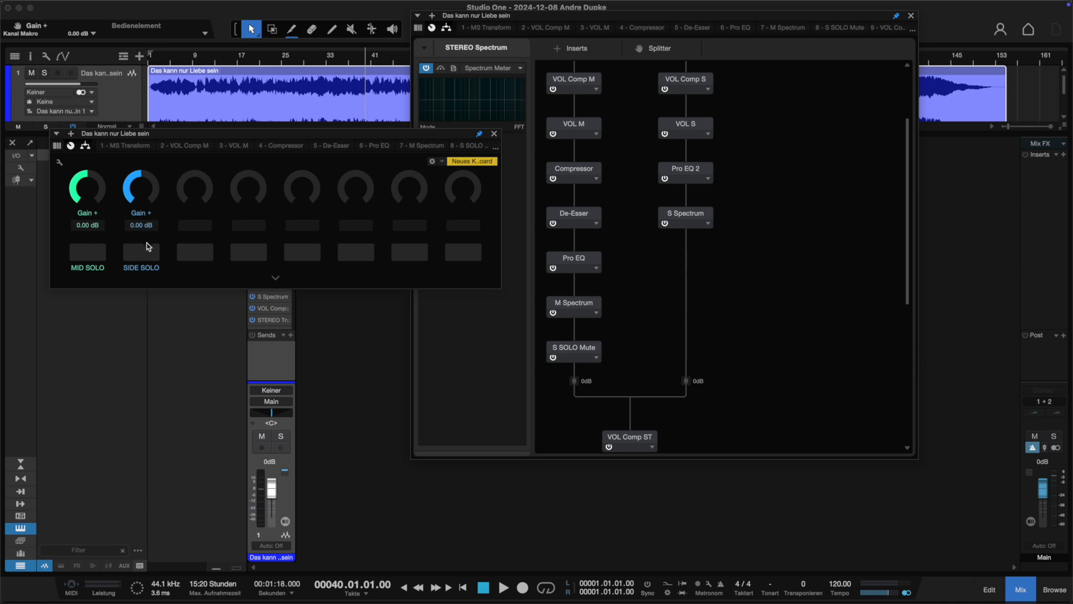
pyautogui.click(574, 305)
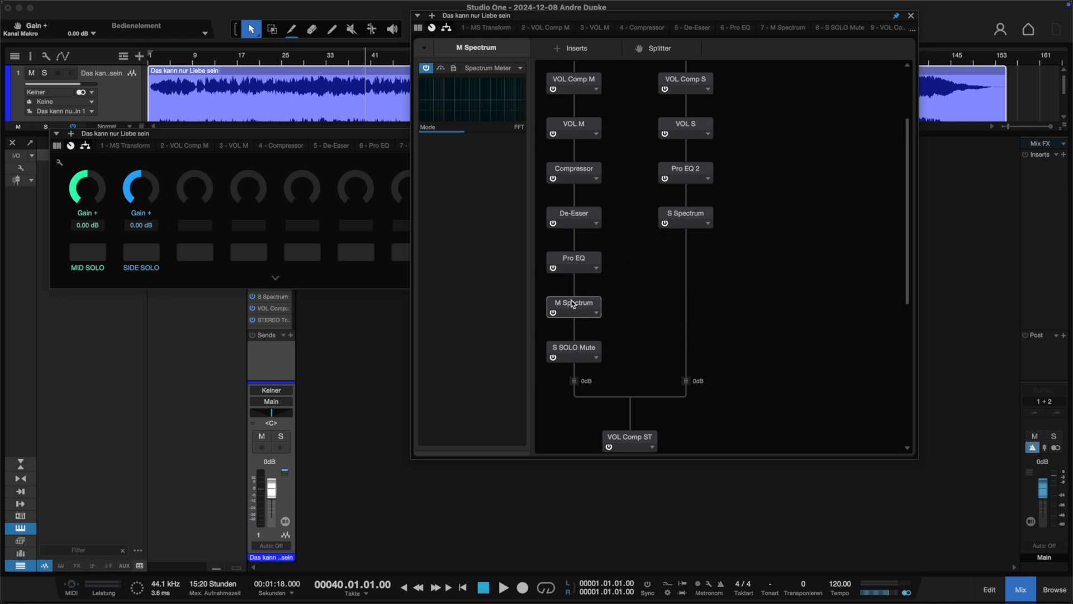
pyautogui.click(681, 220)
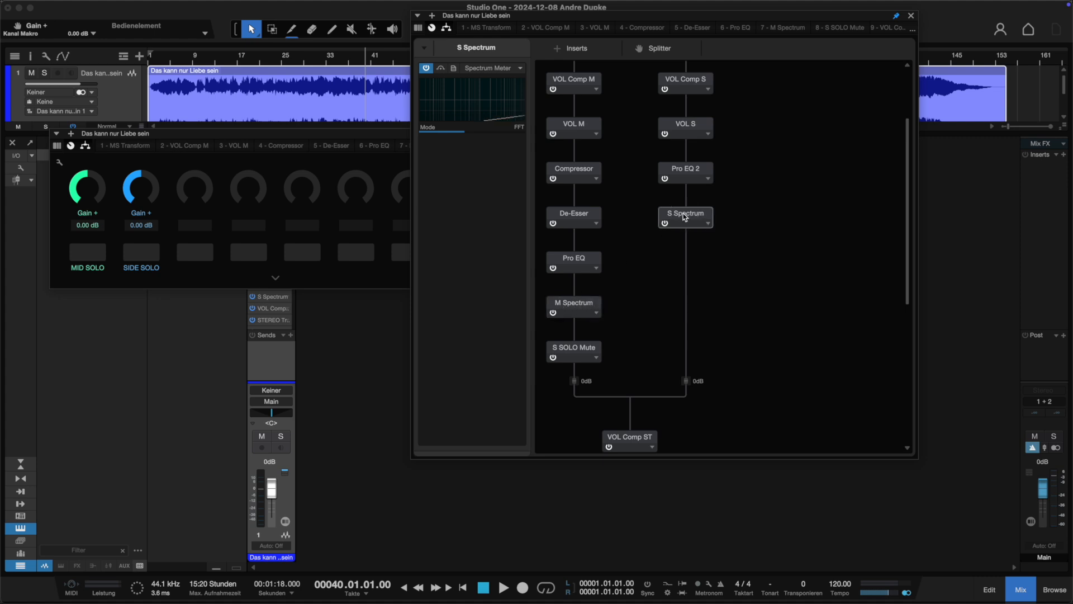
pyautogui.scroll(-5, 722, 328)
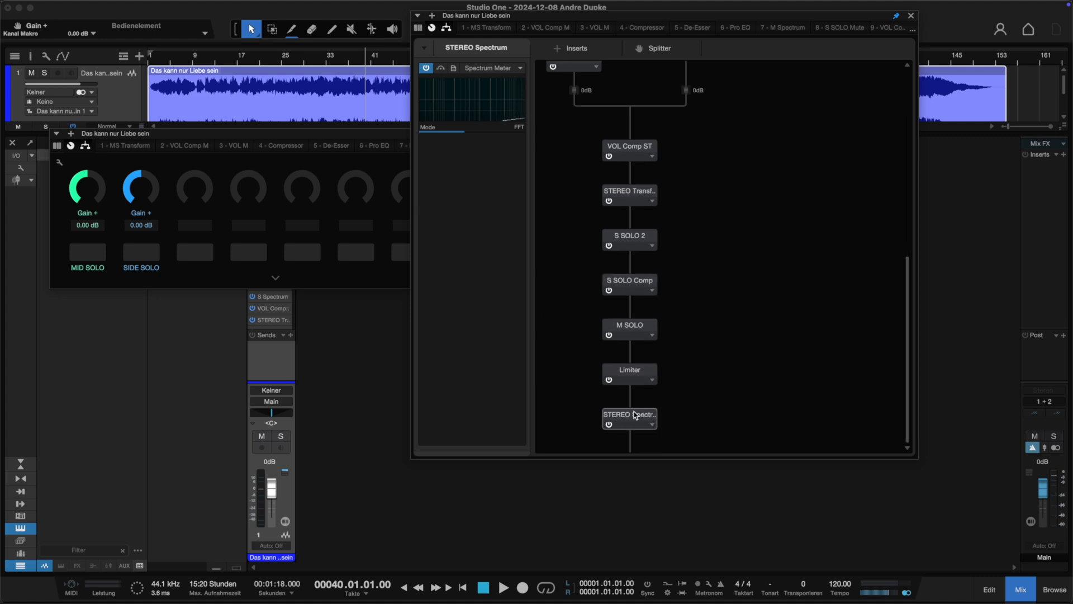